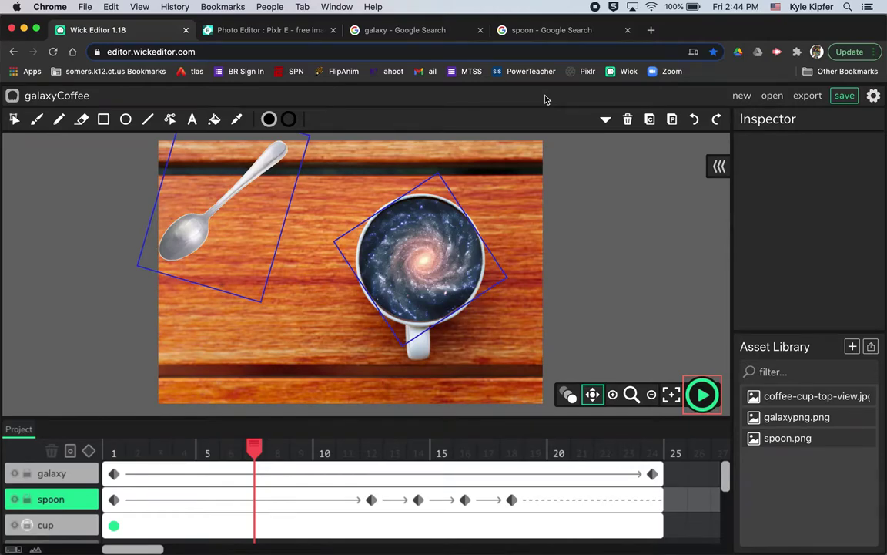
Preview the finished coffee-cup galaxy animation, playing and stopping it twice.
click(701, 396)
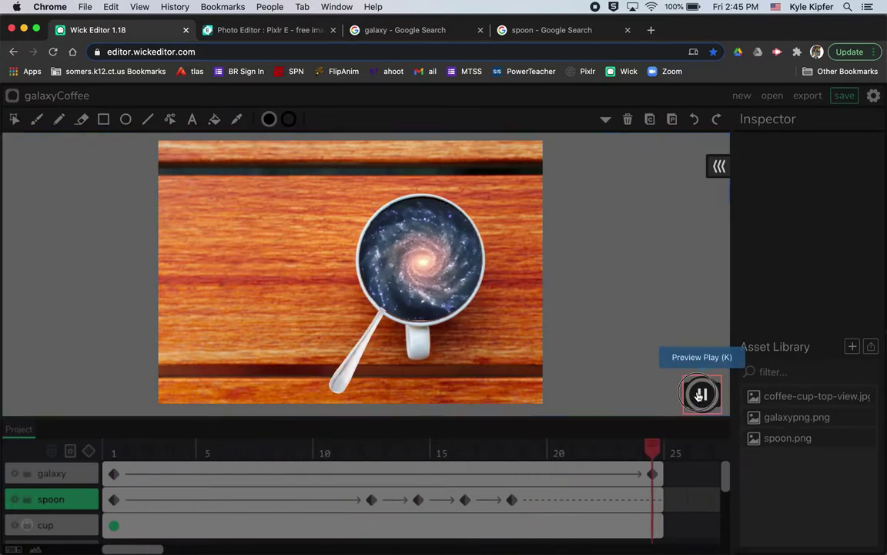
click(700, 395)
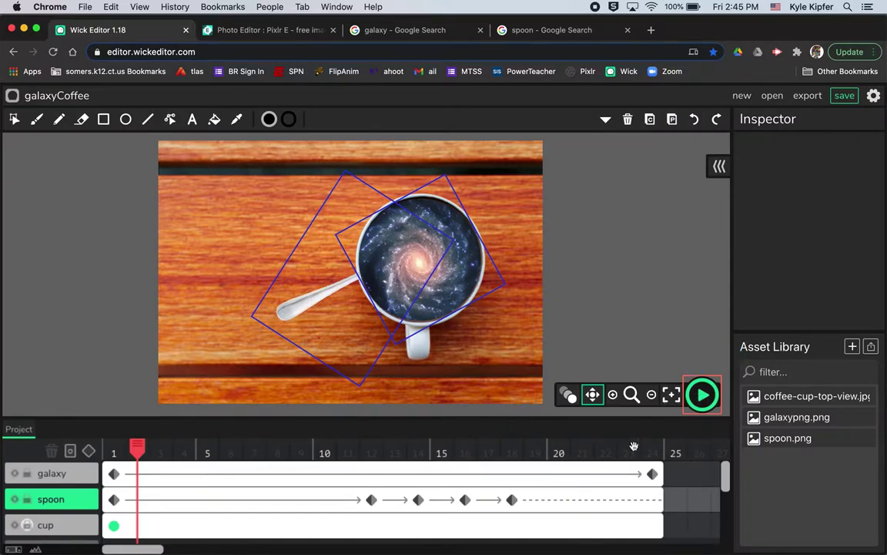
click(702, 396)
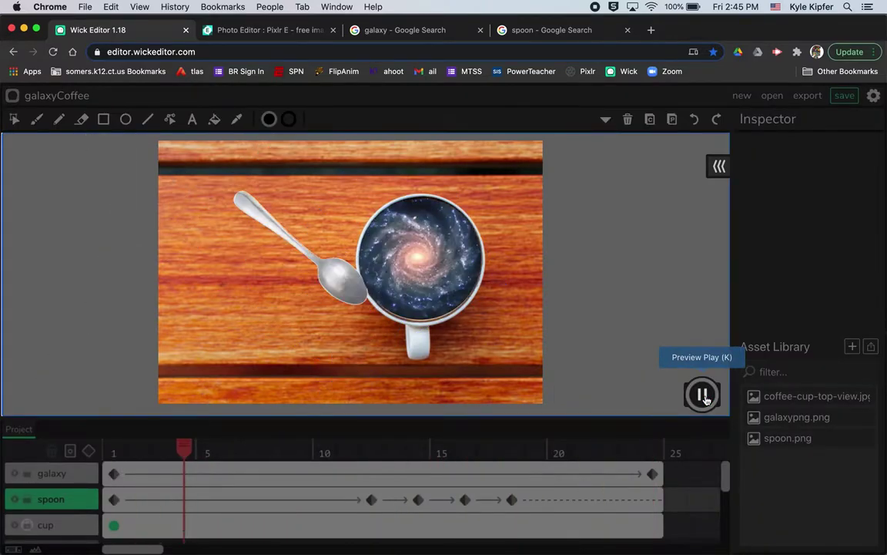
click(703, 395)
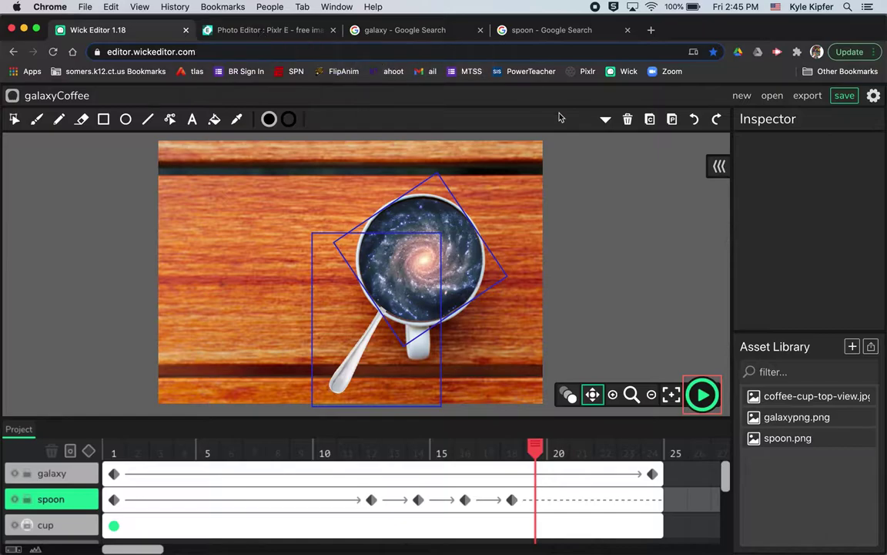
Create a new blank project and import coffee-cup-top-view.jpg from Downloads into the assets.
click(740, 96)
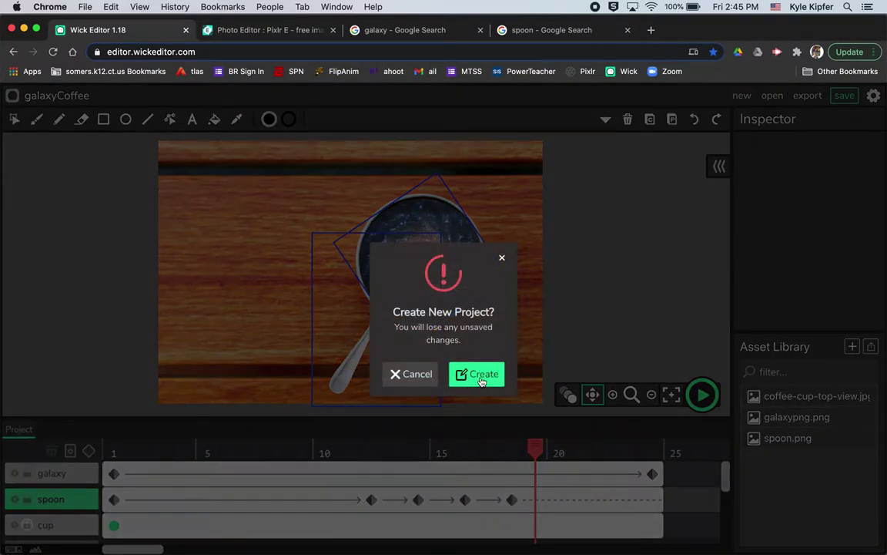
click(481, 380)
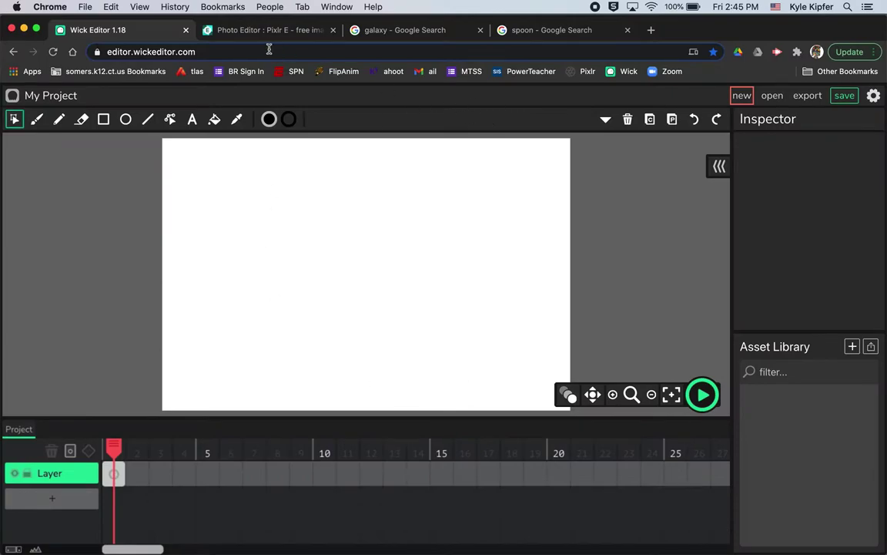
click(871, 347)
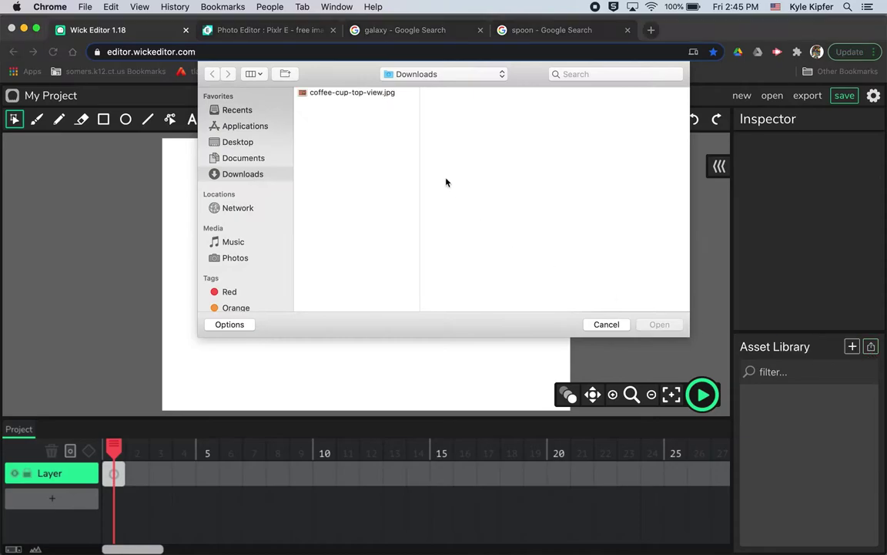
click(352, 93)
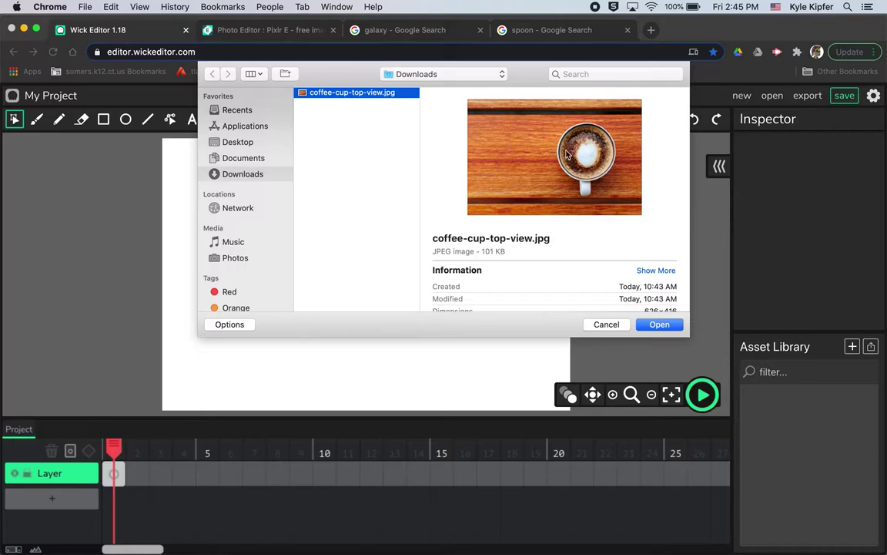
click(659, 324)
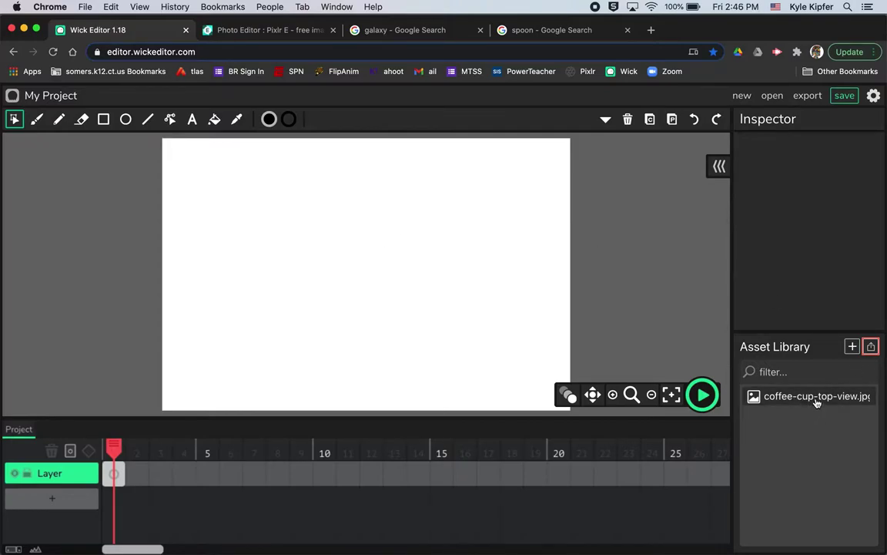
Place the coffee cup image on the stage and rename its layer to cup.
drag(816, 402, 384, 280)
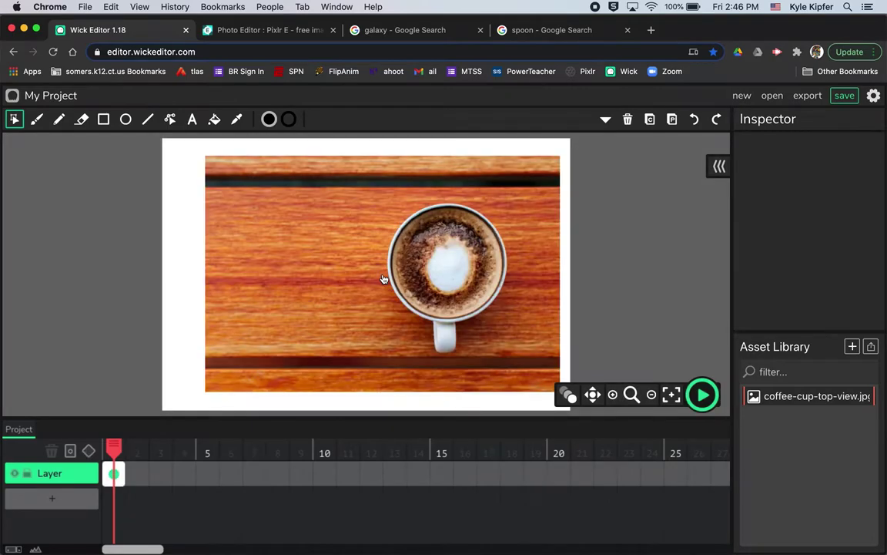
click(65, 474)
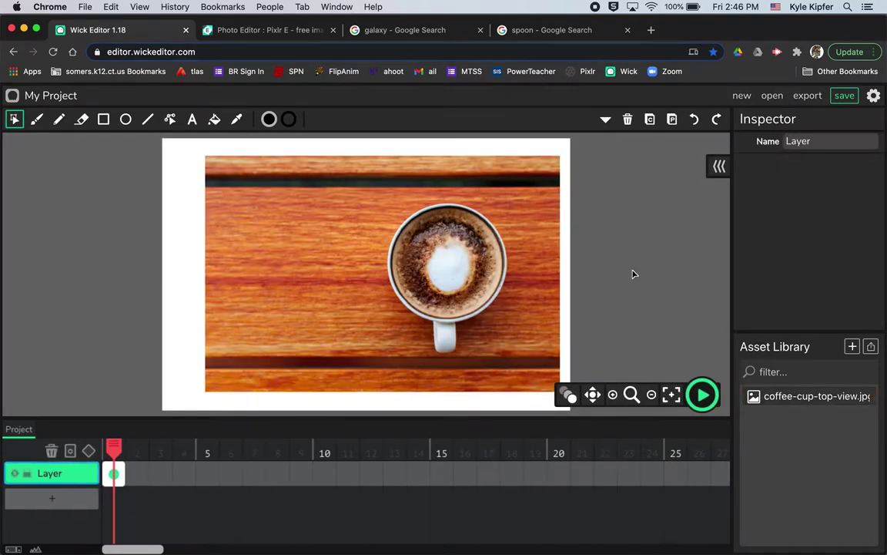
click(829, 144)
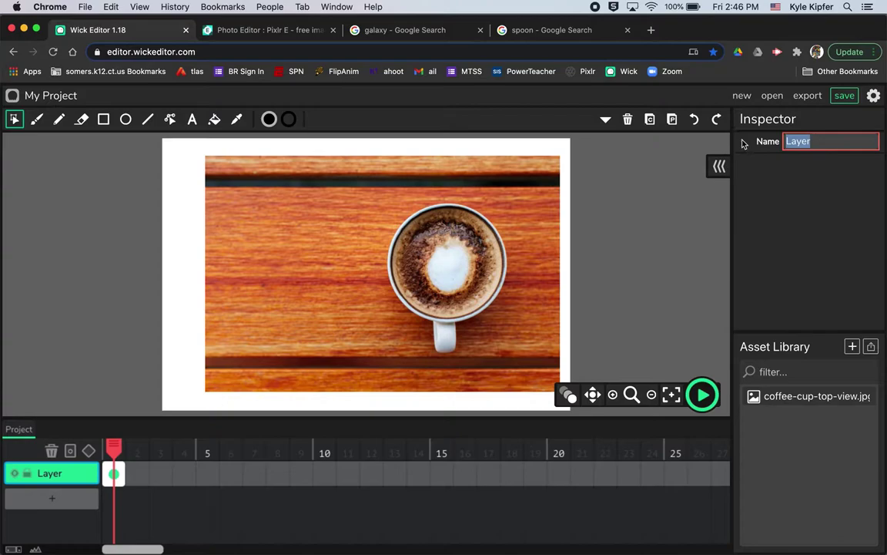
text(cupo)
click(614, 286)
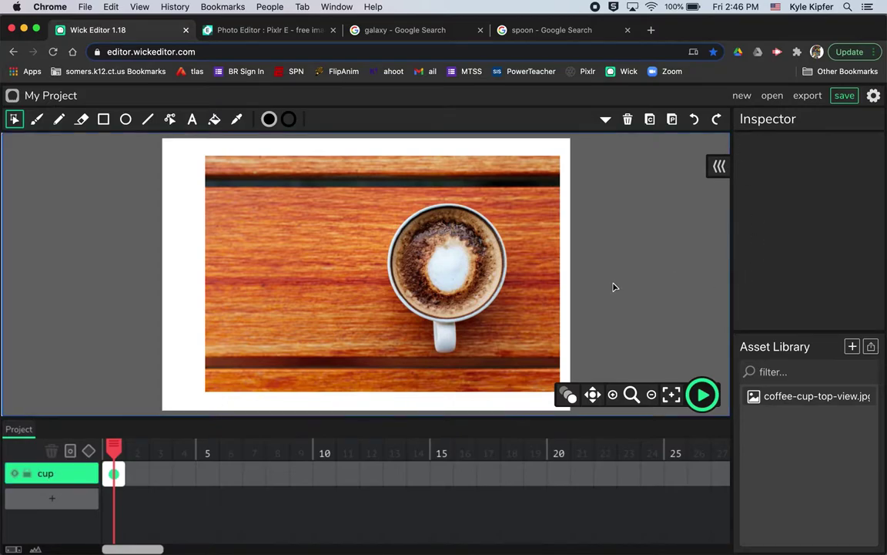
Enlarge and shift the coffee cup image so it covers the whole stage.
click(651, 394)
click(294, 250)
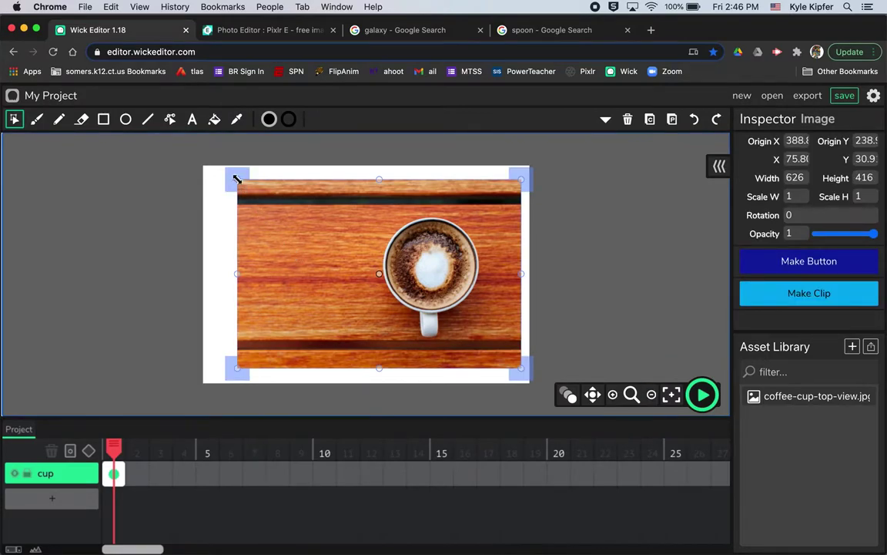
drag(238, 180, 206, 168)
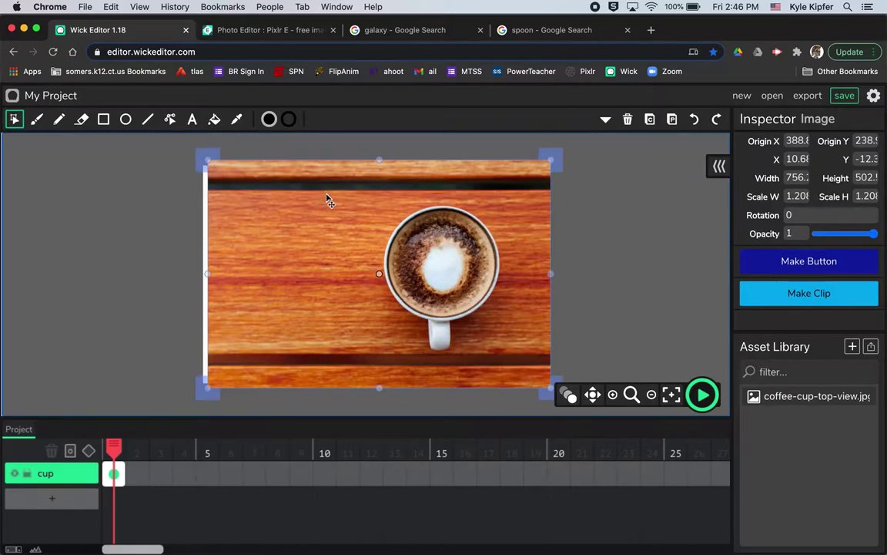
drag(358, 216, 348, 213)
click(589, 240)
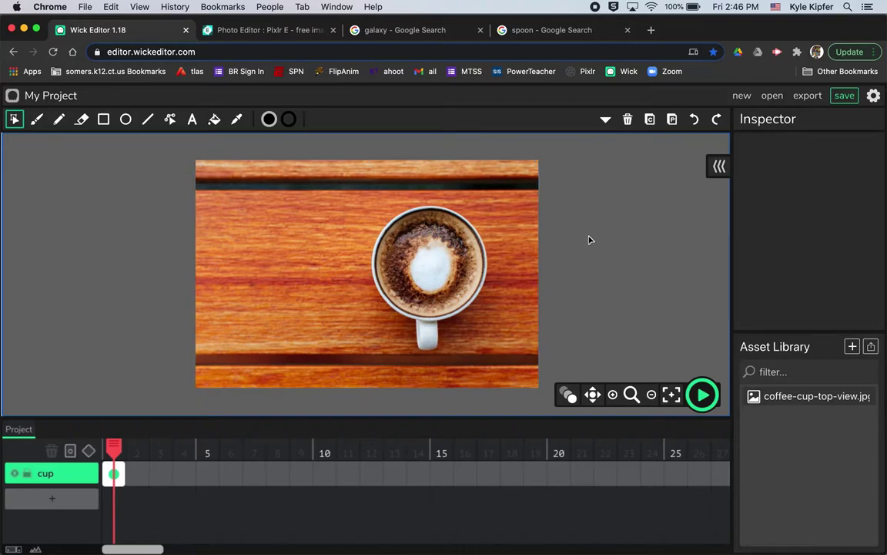
Add Layer 2 above cup, rename it galaxy, and select its first frame.
click(65, 501)
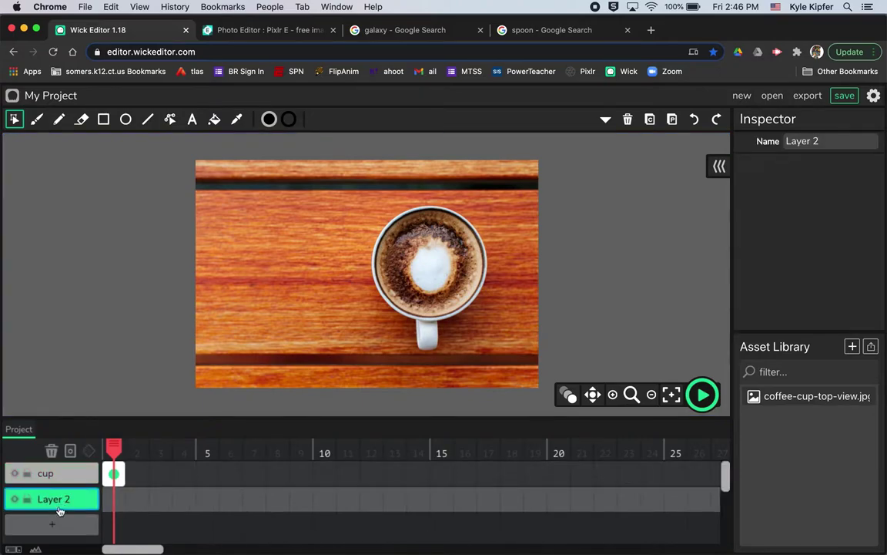
drag(61, 474, 63, 497)
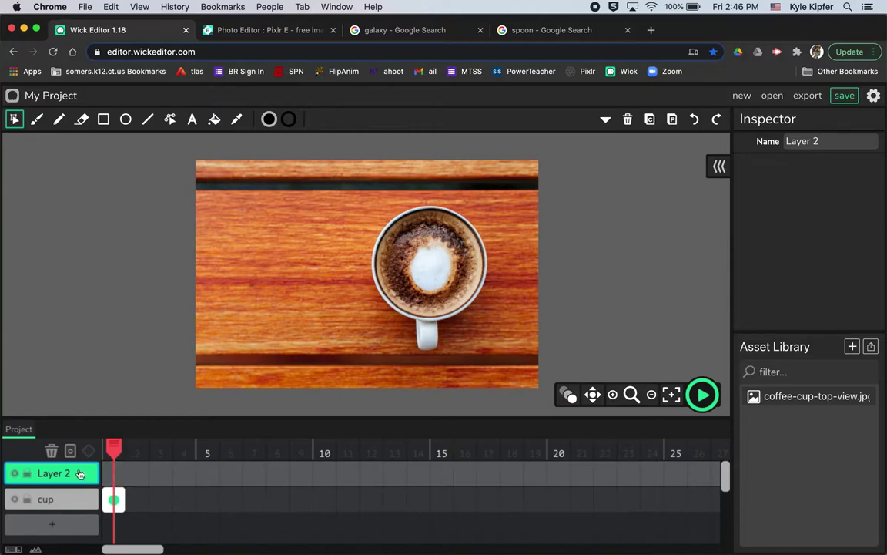
click(837, 141)
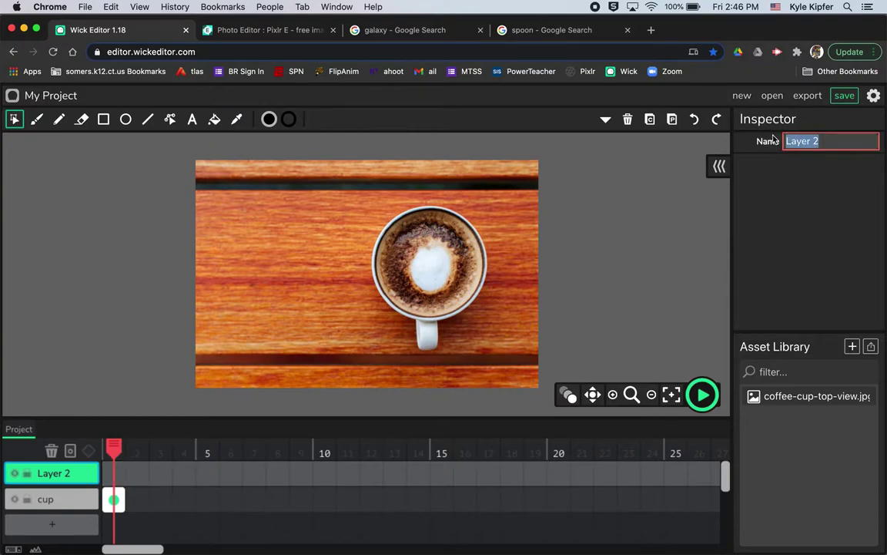
text(galaxy)
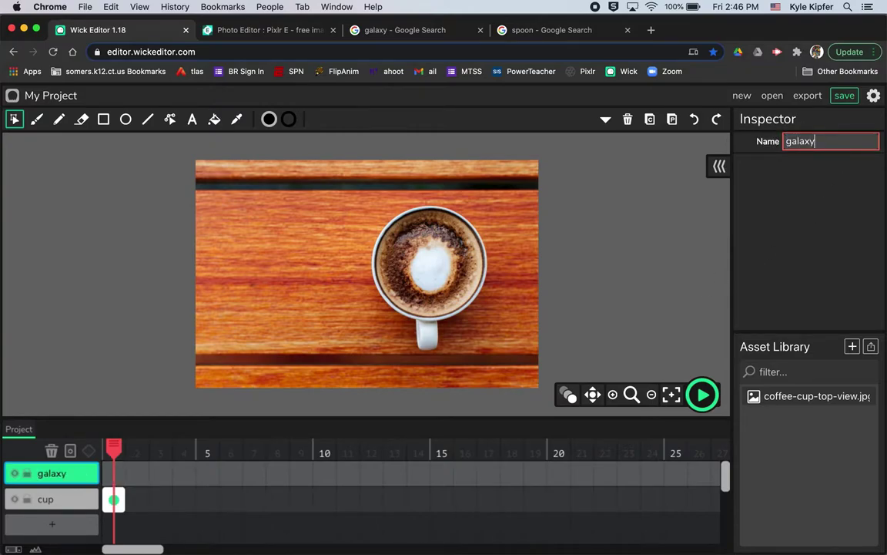
click(603, 234)
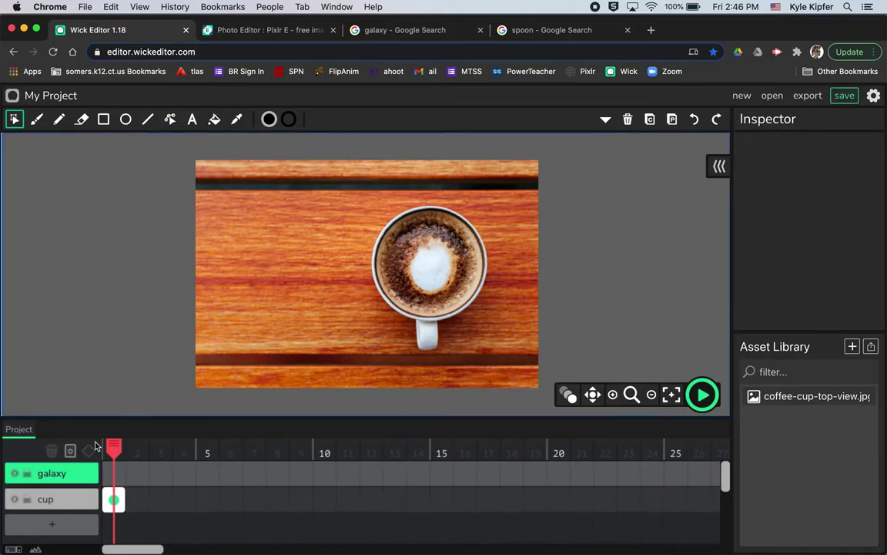
click(117, 479)
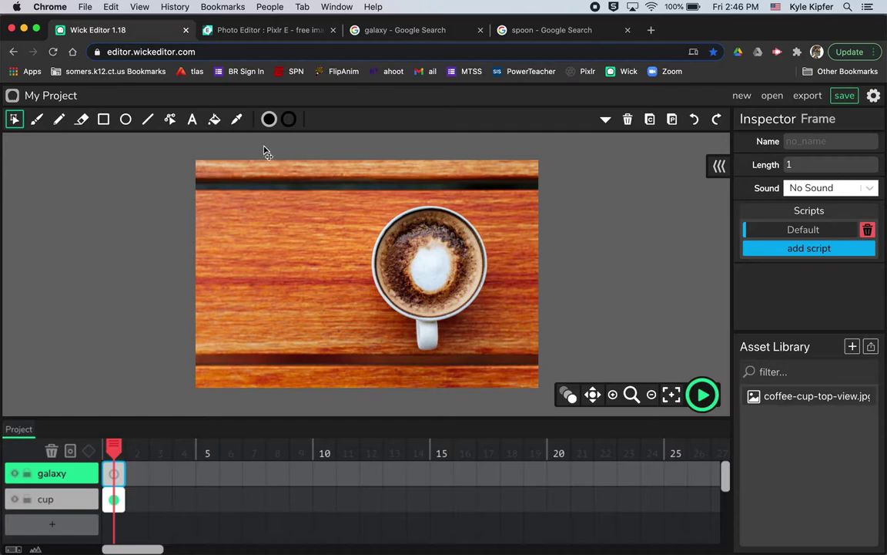
Create a new transparent 1920×1080 image named galaxy in Pixlr E, viewed at 50%.
click(280, 34)
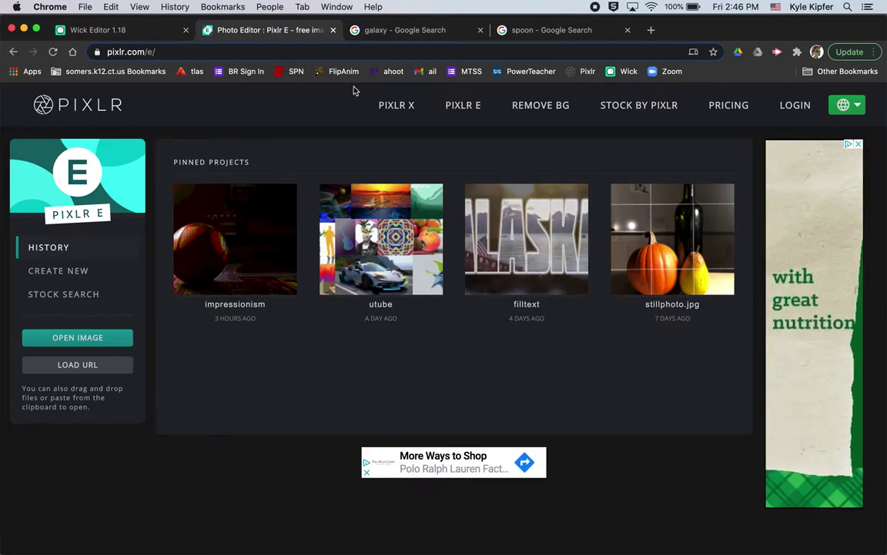
click(463, 112)
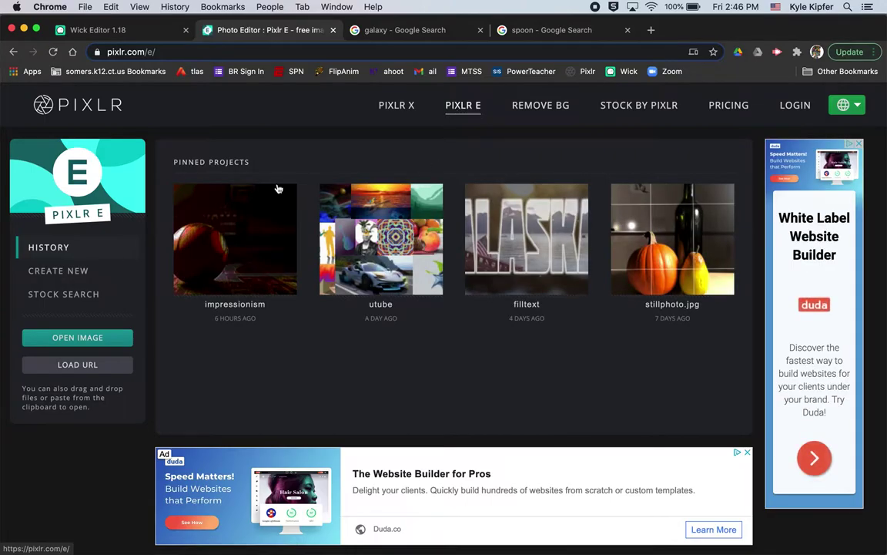
click(81, 274)
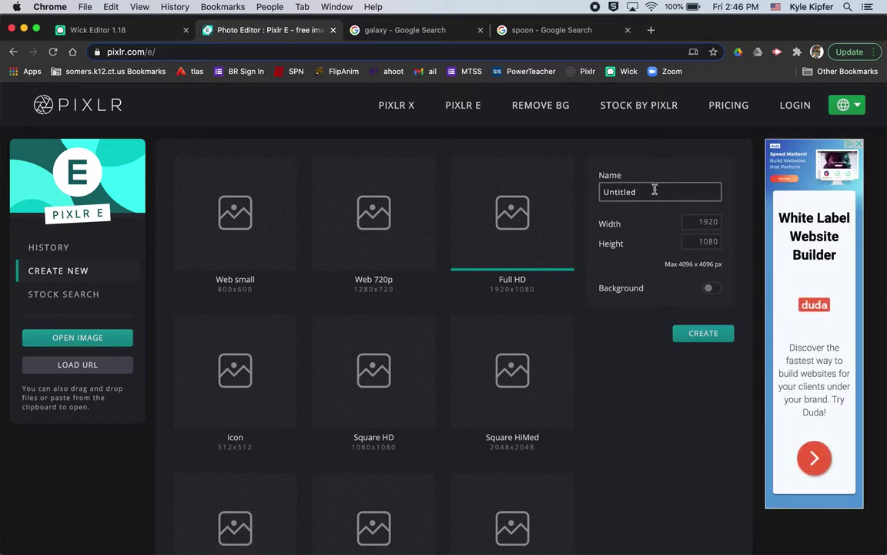
drag(655, 193, 585, 188)
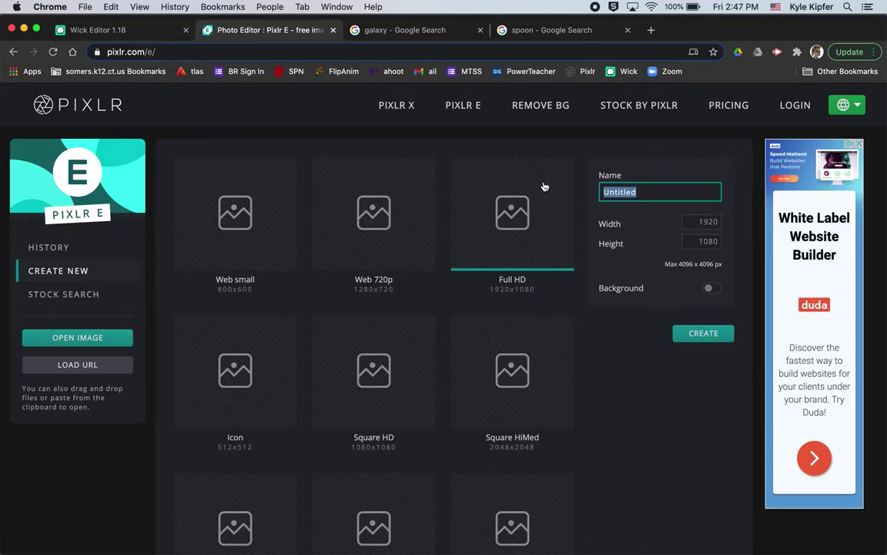
text(ga)
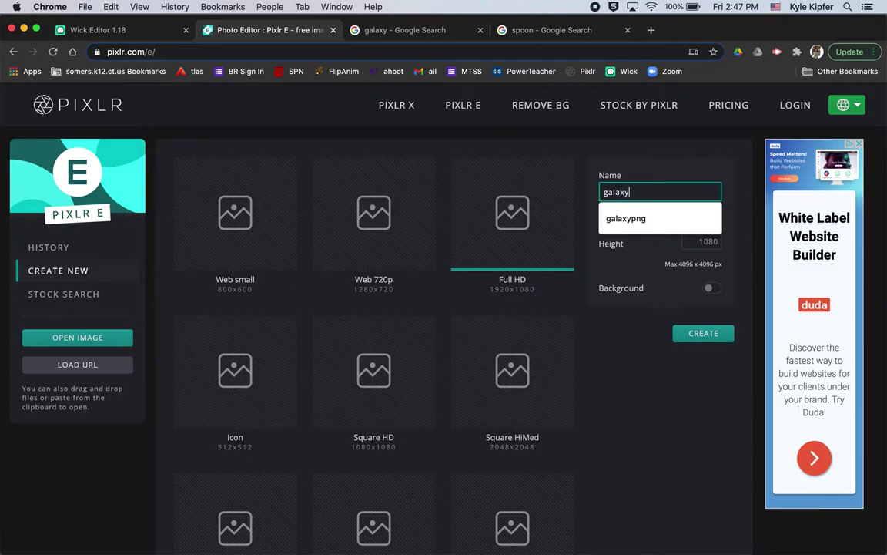
text(laxy)
click(638, 219)
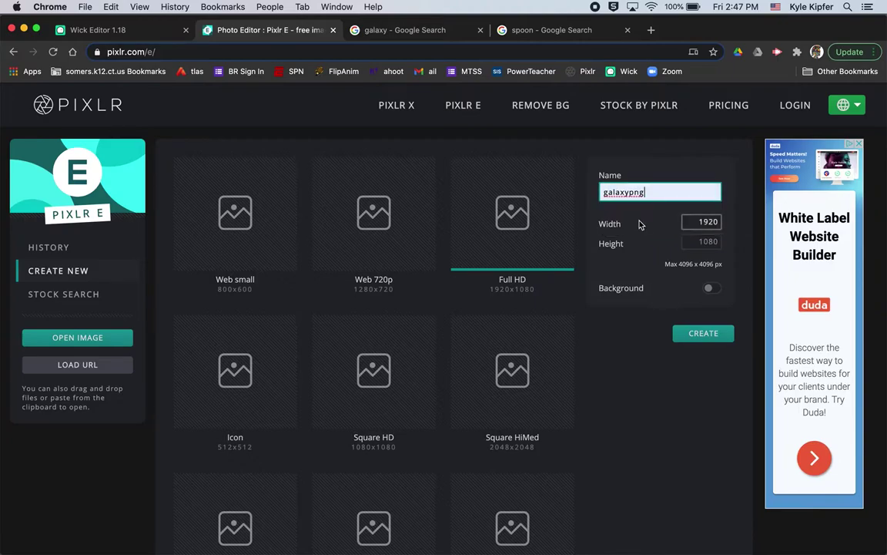
key(BackSpace)
key(BackSpace)
key(BackSpace)
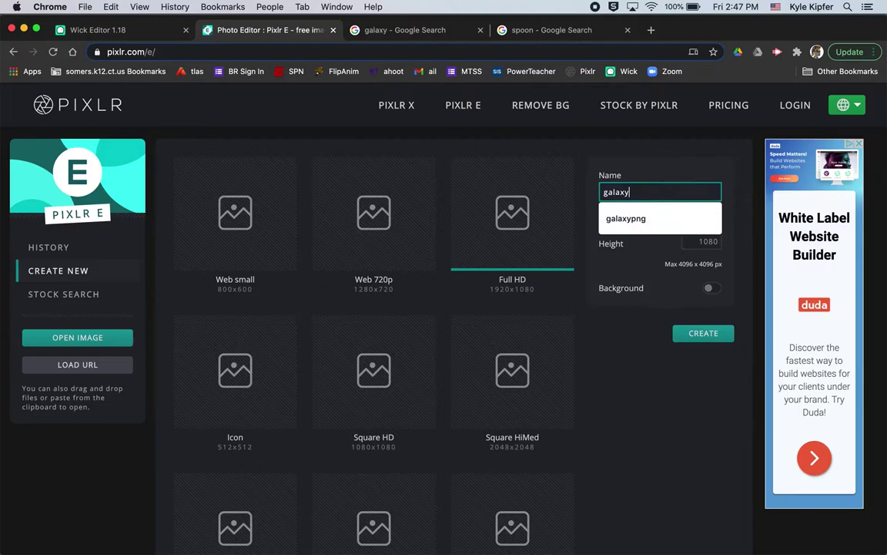
click(630, 378)
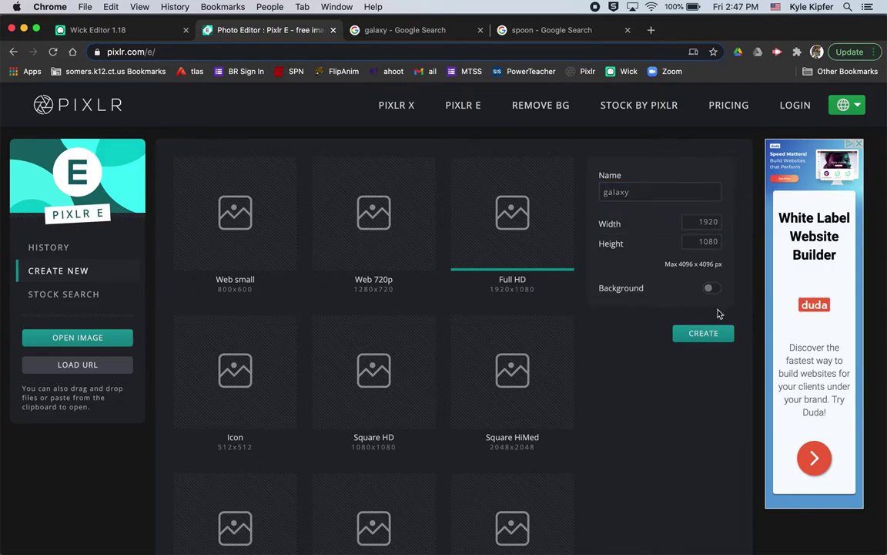
click(713, 335)
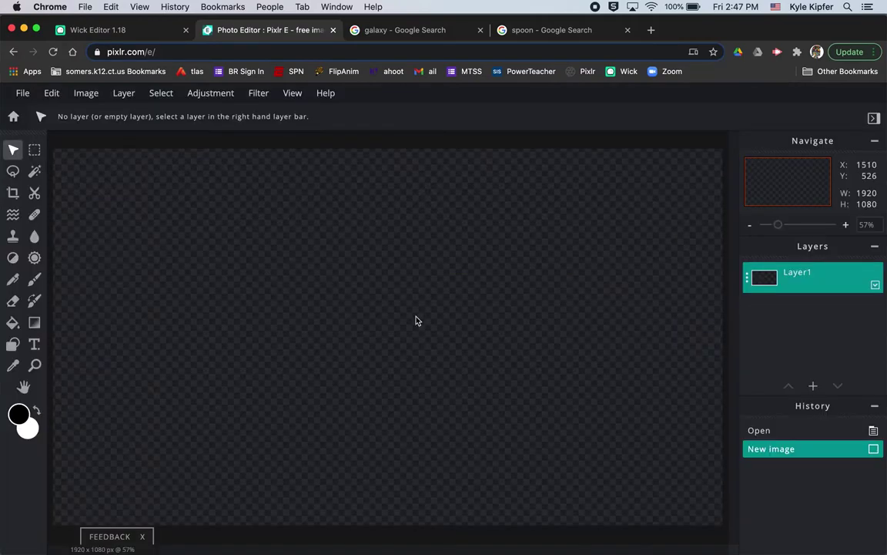
click(750, 225)
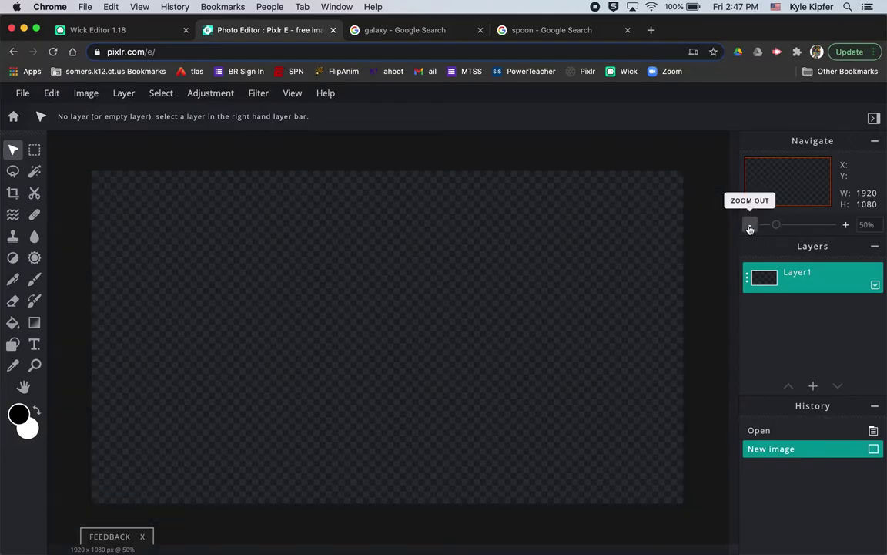
Save the spiral galaxy picture from the Google Images results to Downloads as gal.jpg.
click(414, 32)
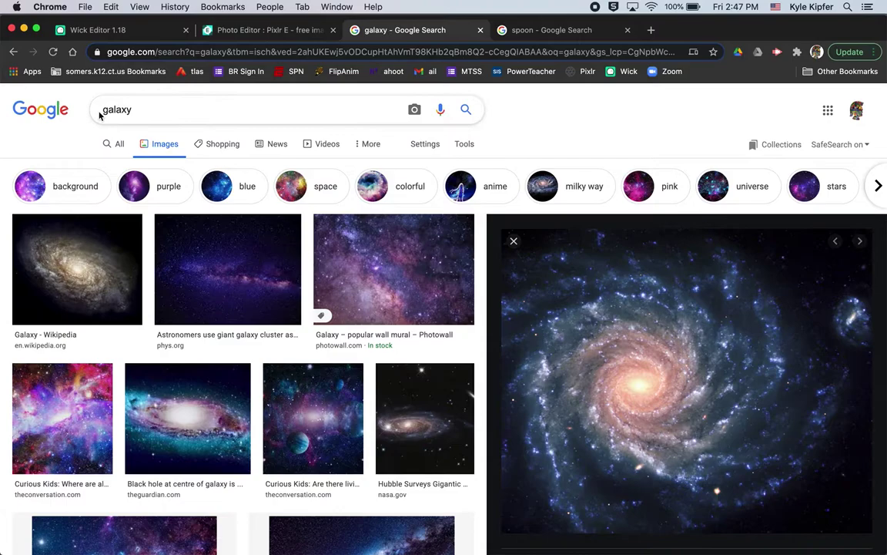
right_click(654, 382)
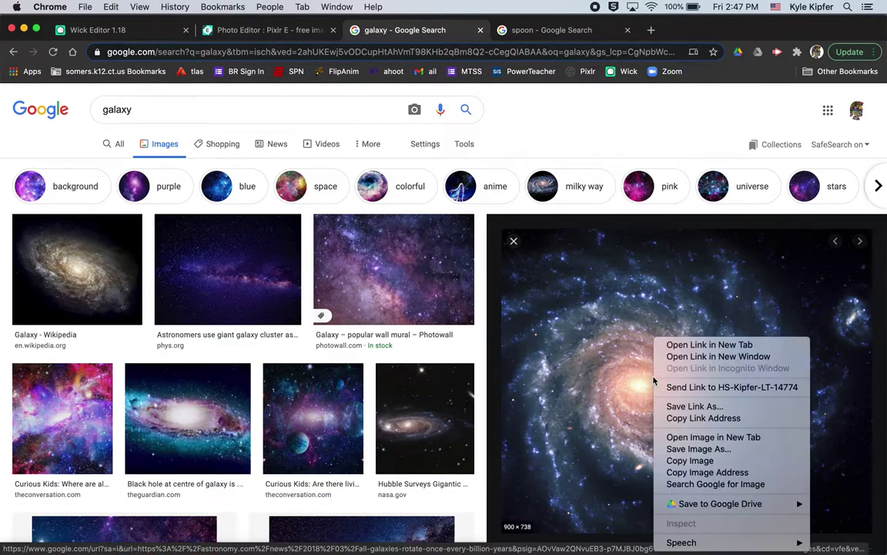
click(688, 449)
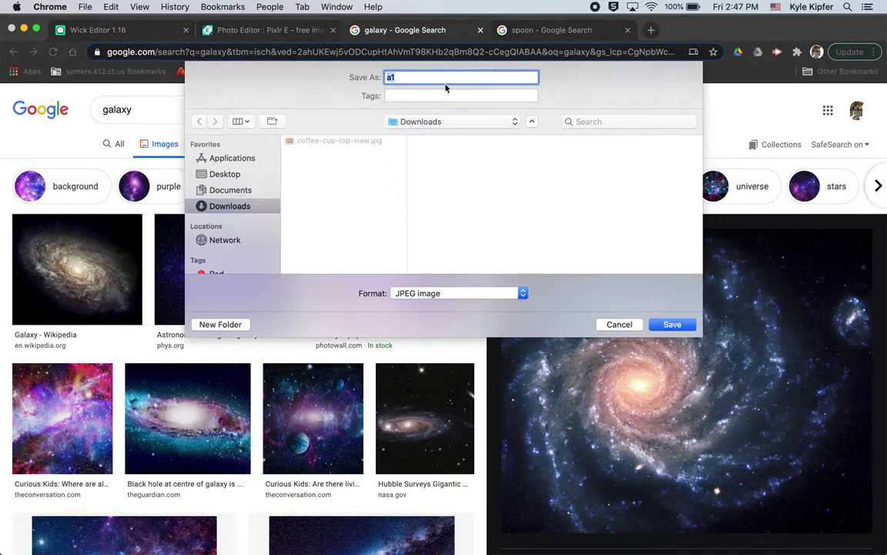
text(gal)
click(678, 326)
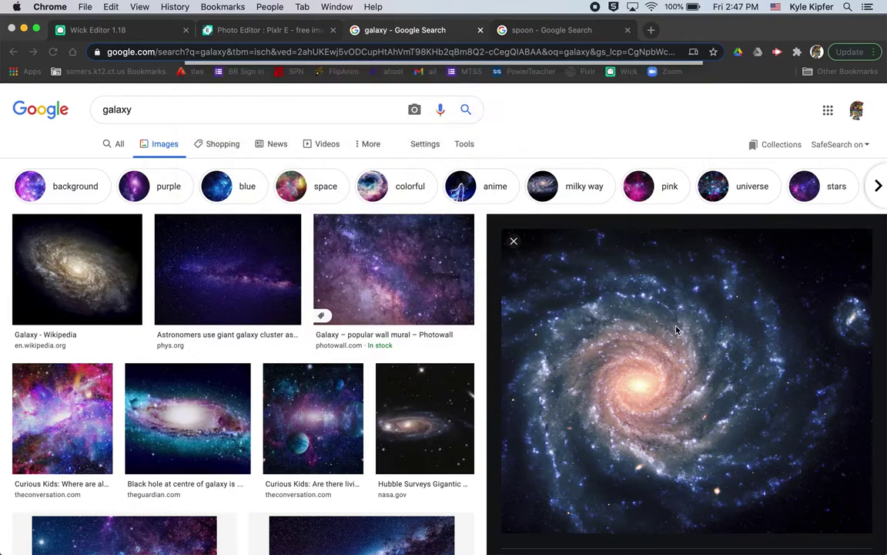
Return to the galaxy results and bring up the spiral galaxy picture's context menu.
click(279, 33)
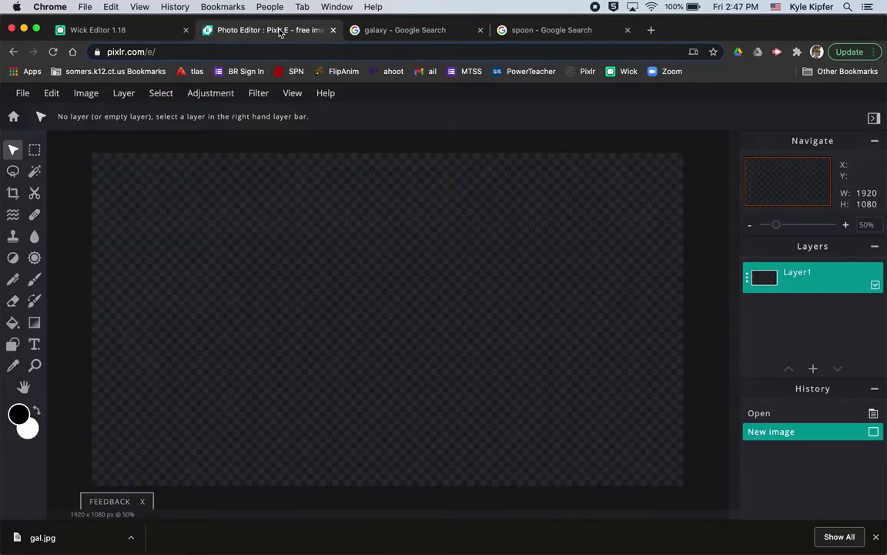
click(389, 32)
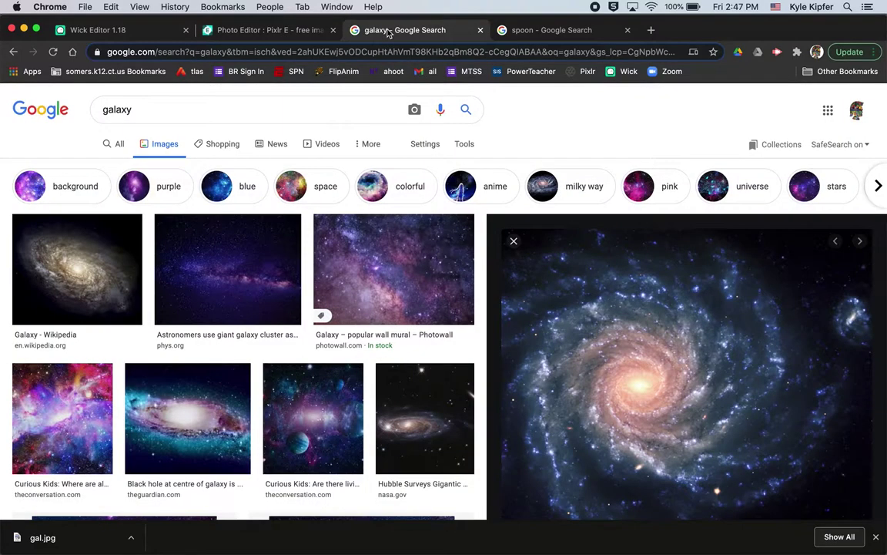
right_click(688, 413)
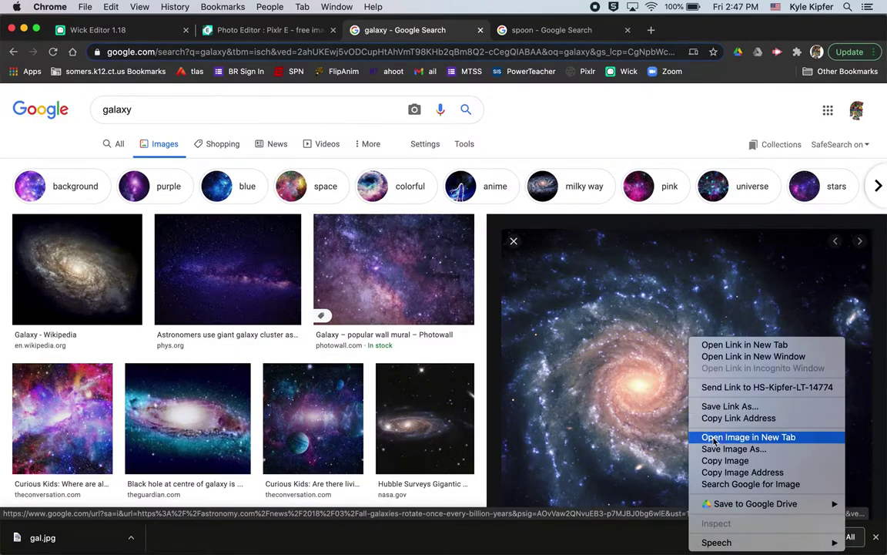
Copy the galaxy picture, paste it into Pixlr E, and enlarge it.
click(723, 461)
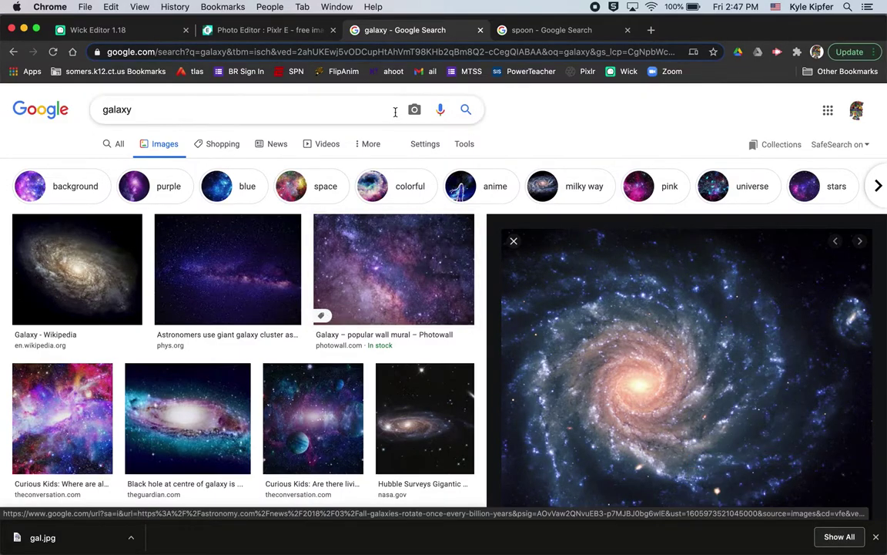
click(259, 31)
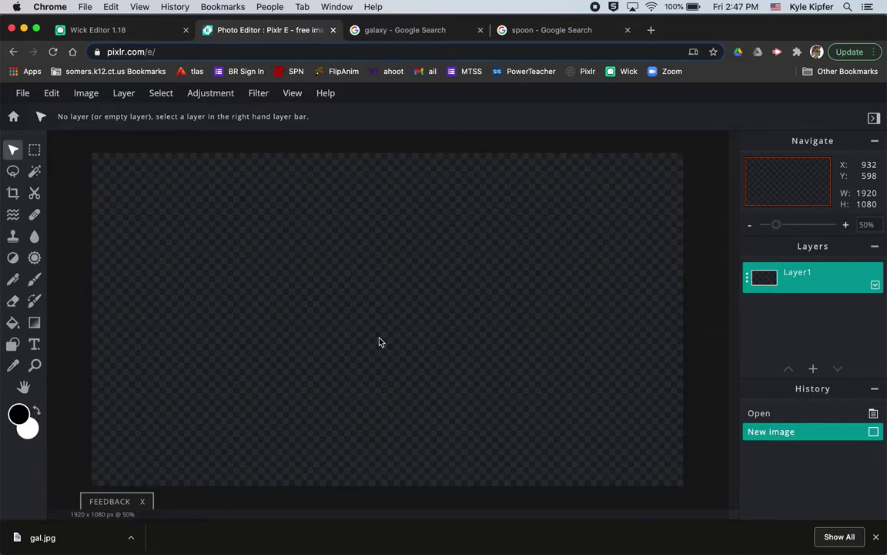
key(super+v)
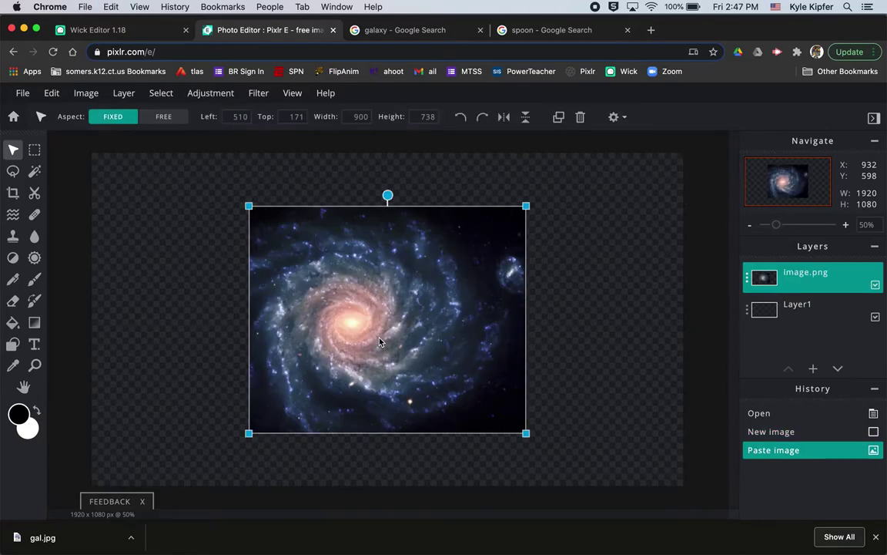
click(52, 92)
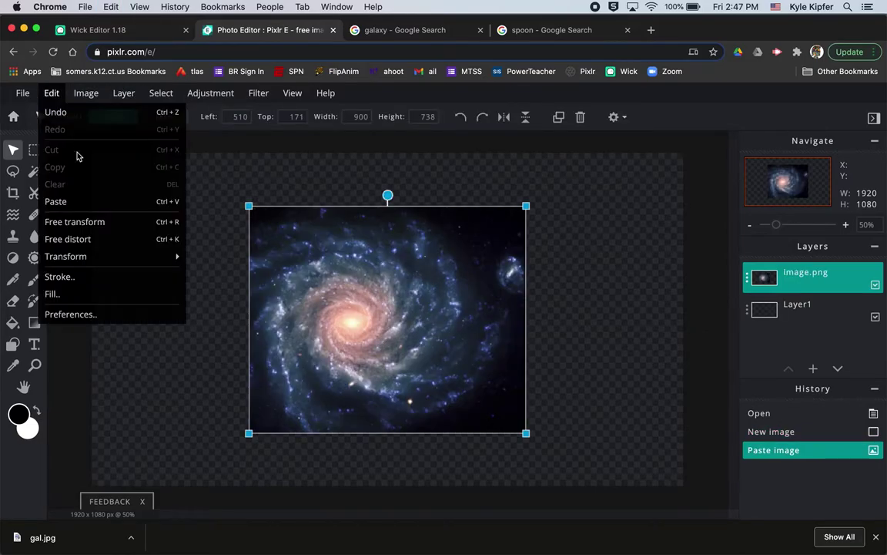
click(302, 183)
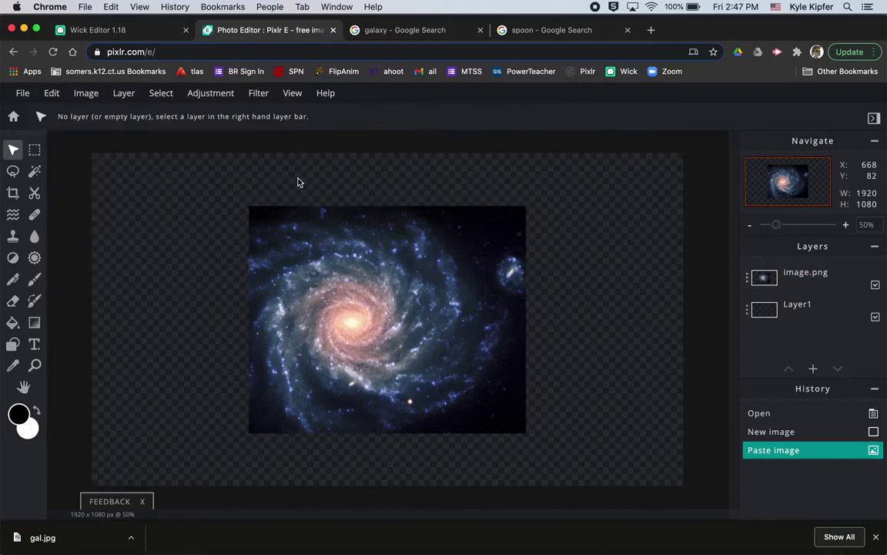
click(366, 303)
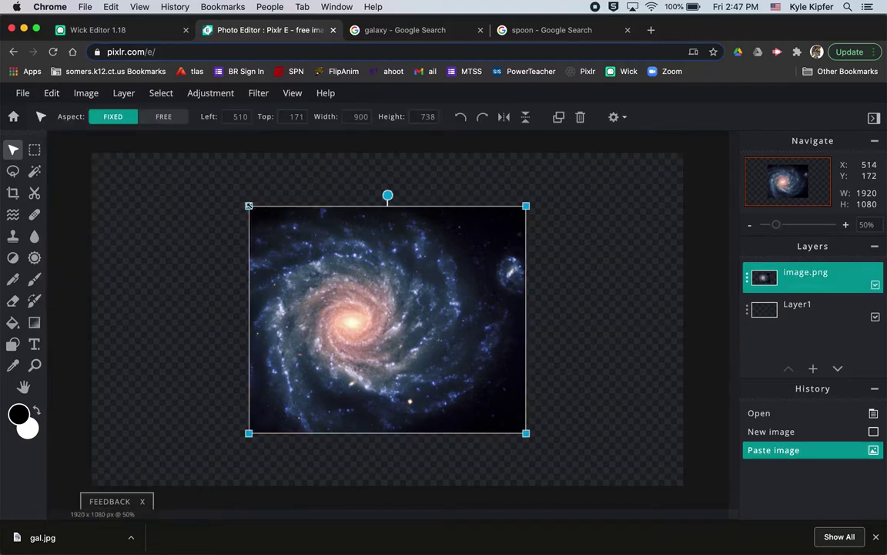
drag(249, 206, 178, 154)
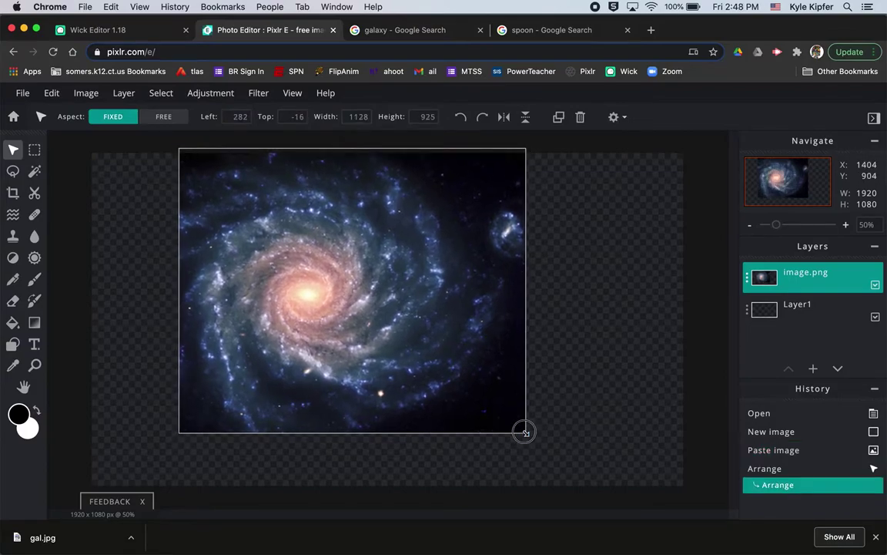
drag(525, 430, 588, 488)
click(635, 303)
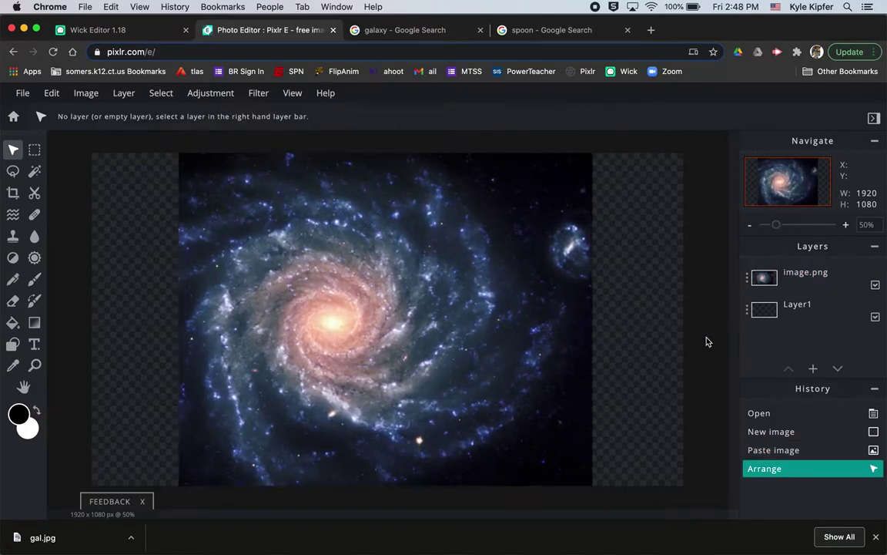
Crop the canvas to 1346×1080, trimming the empty left and right sides.
click(13, 194)
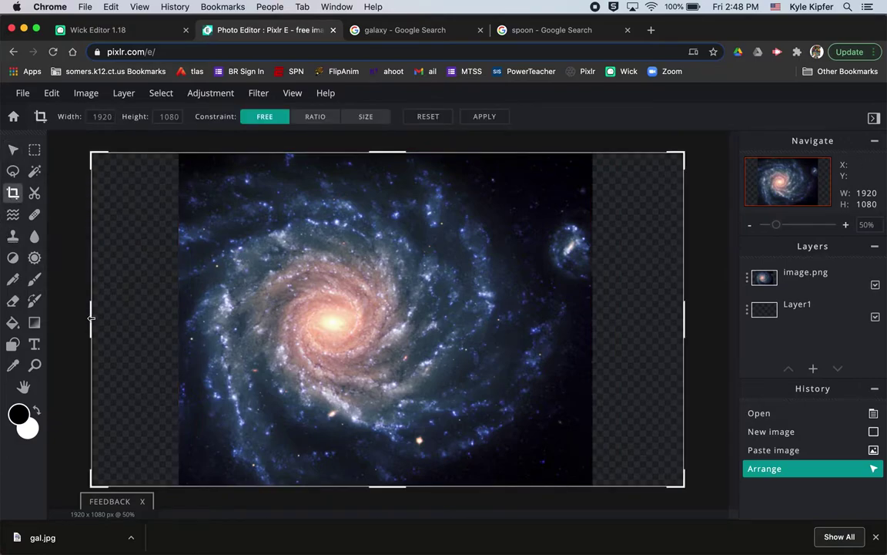
drag(91, 318, 177, 317)
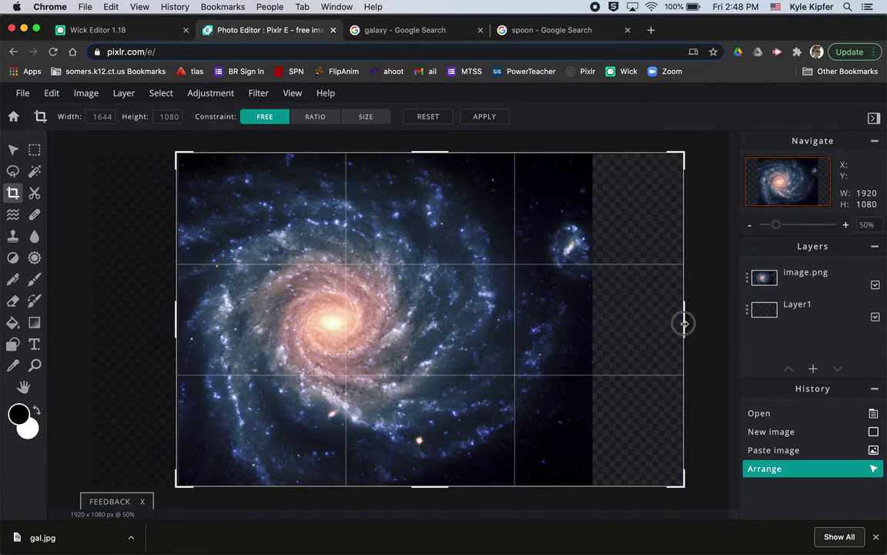
drag(685, 324, 592, 323)
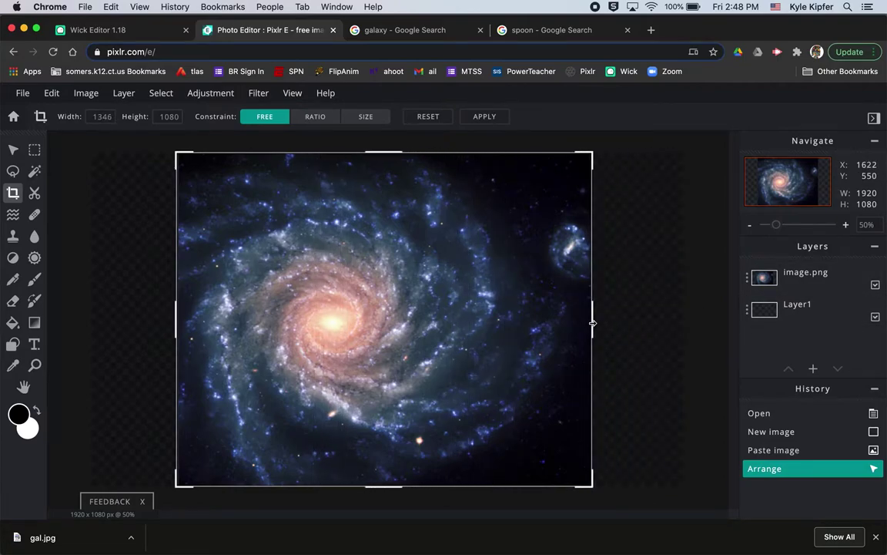
click(482, 117)
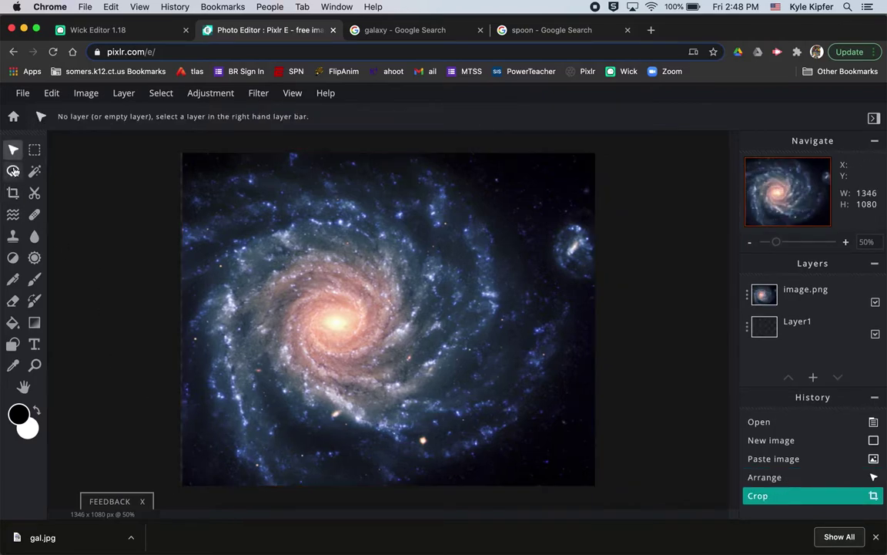
Draw an elliptical selection over the galaxy, centred on its core.
click(33, 154)
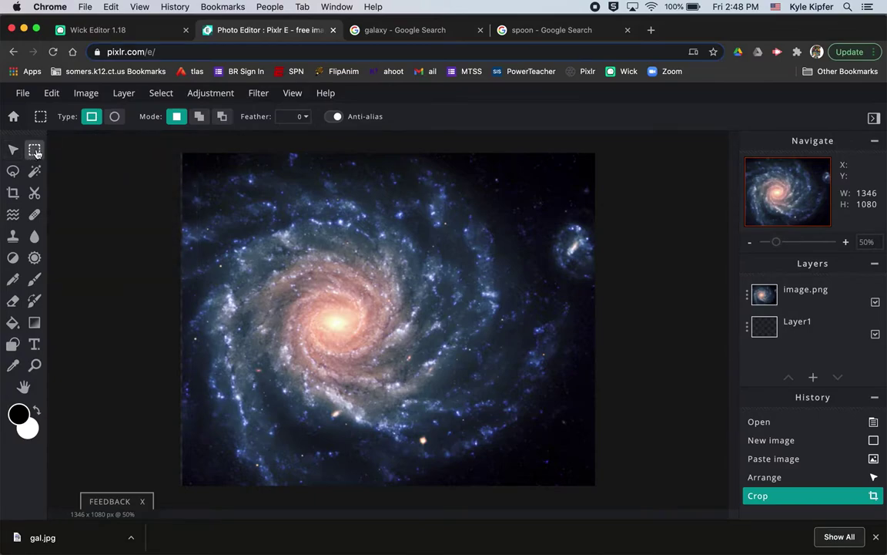
click(114, 118)
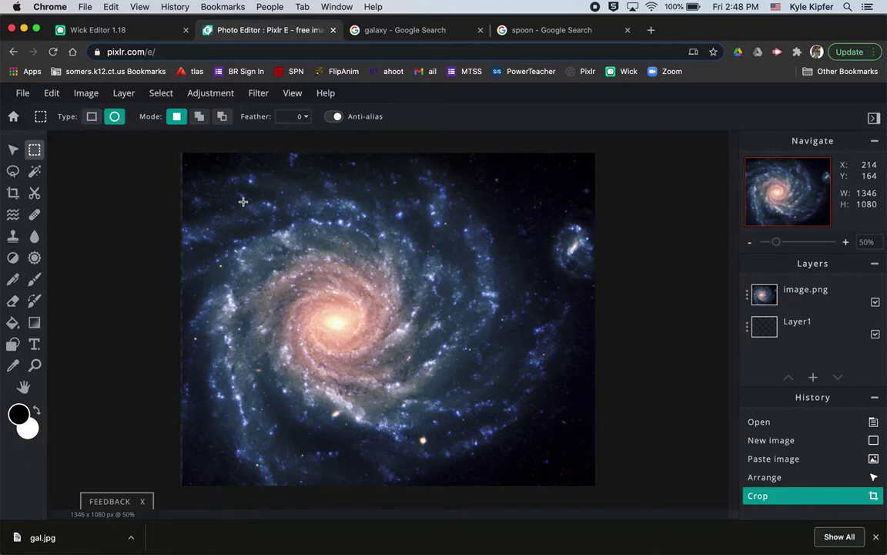
drag(222, 204, 532, 419)
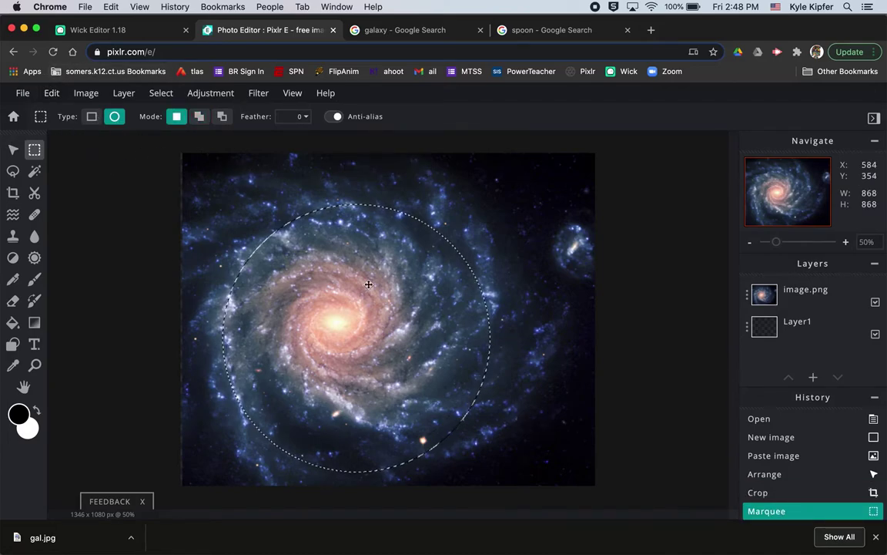
click(13, 150)
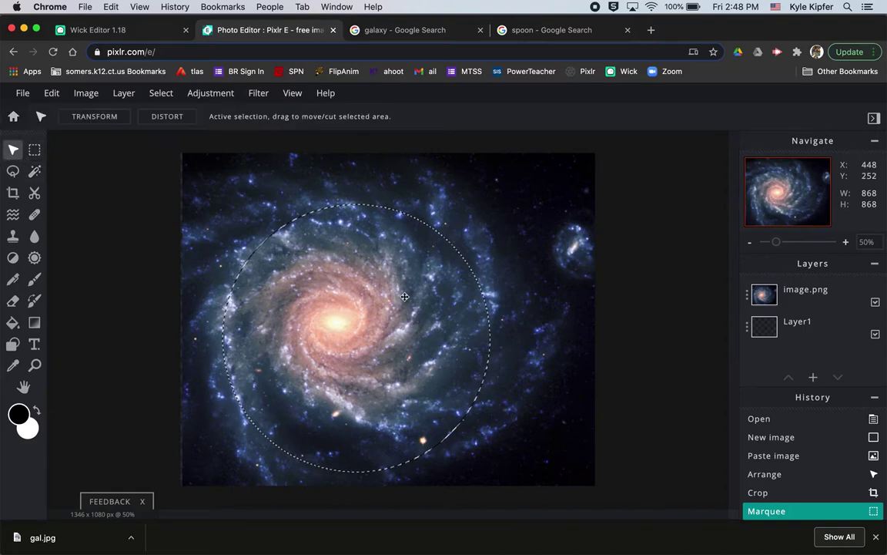
drag(393, 339, 375, 320)
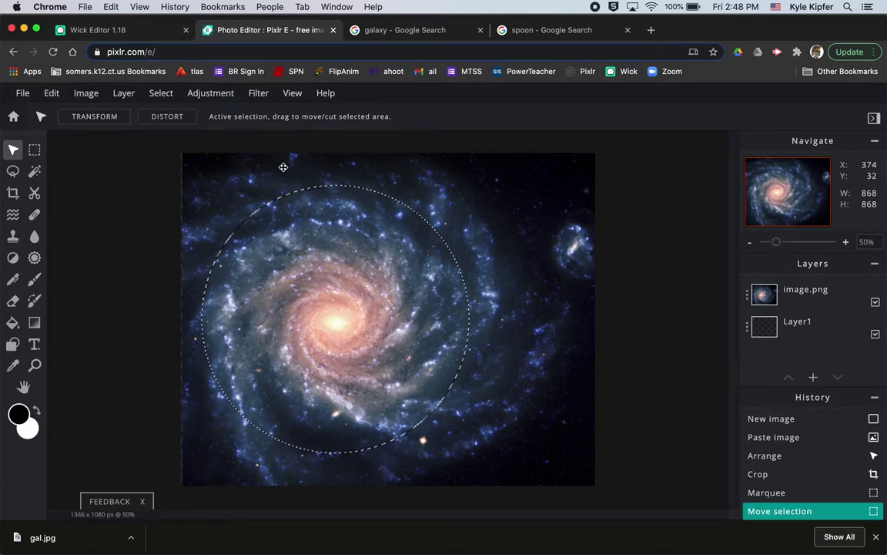
Invert the selection and erase everything outside the circle on the galaxy layer.
click(163, 94)
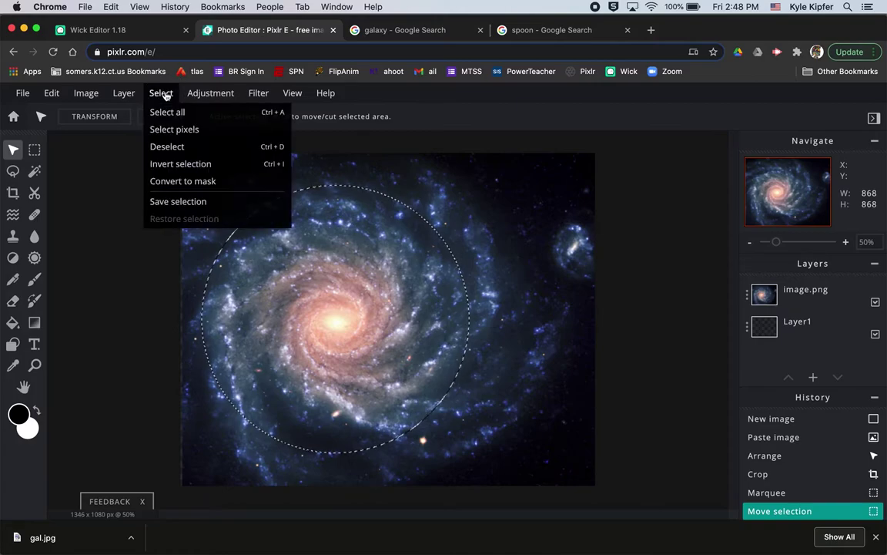
click(177, 164)
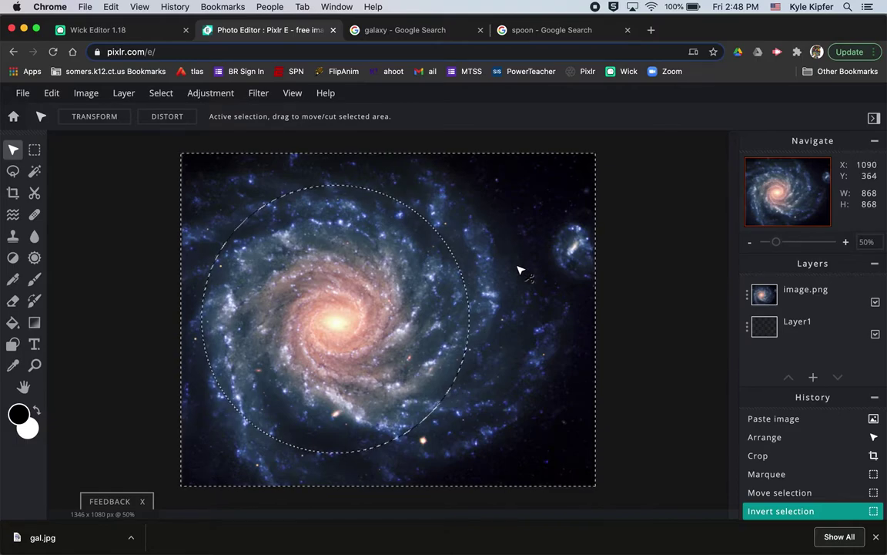
key(BackSpace)
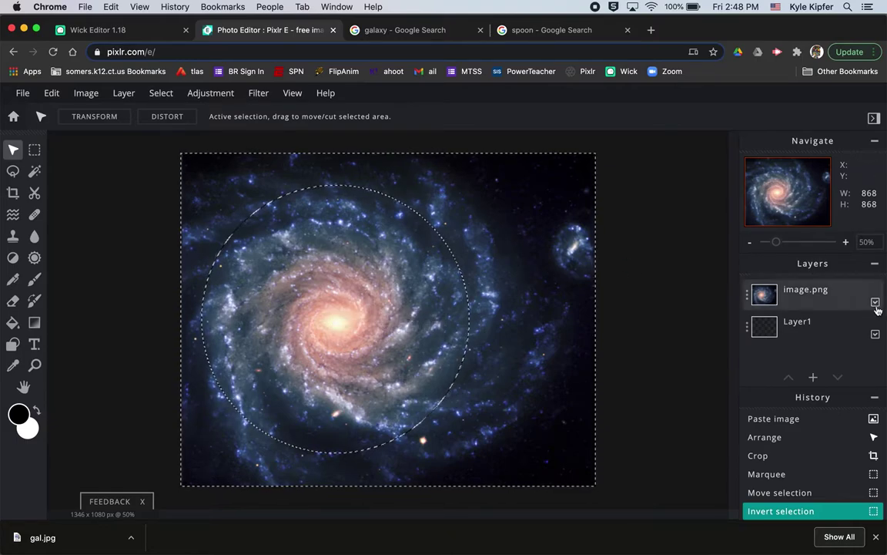
click(821, 302)
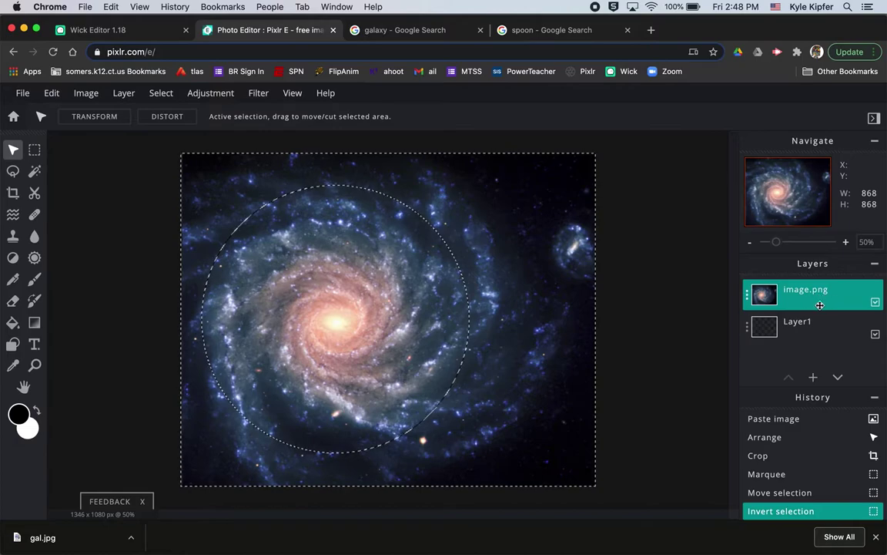
key(BackSpace)
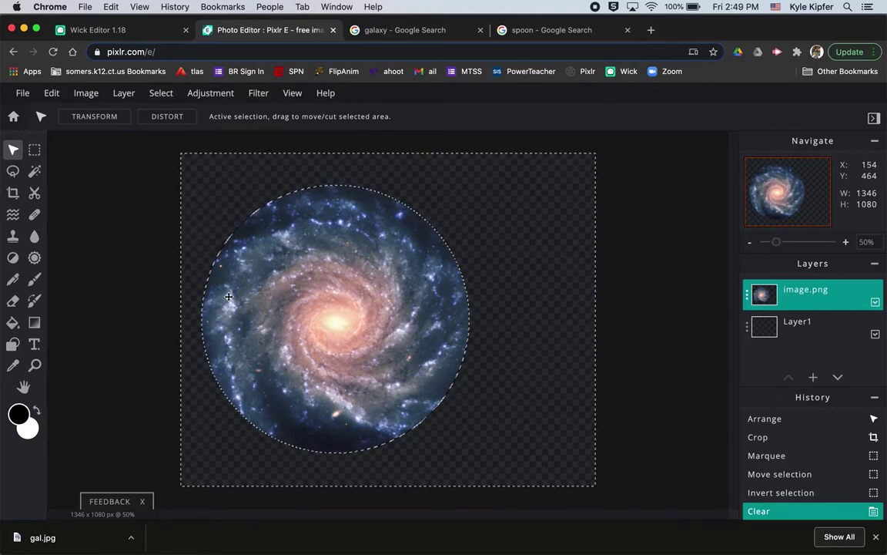
Deselect, then crop the right, top and bottom edges in to the galaxy disc at 1006×986.
click(161, 94)
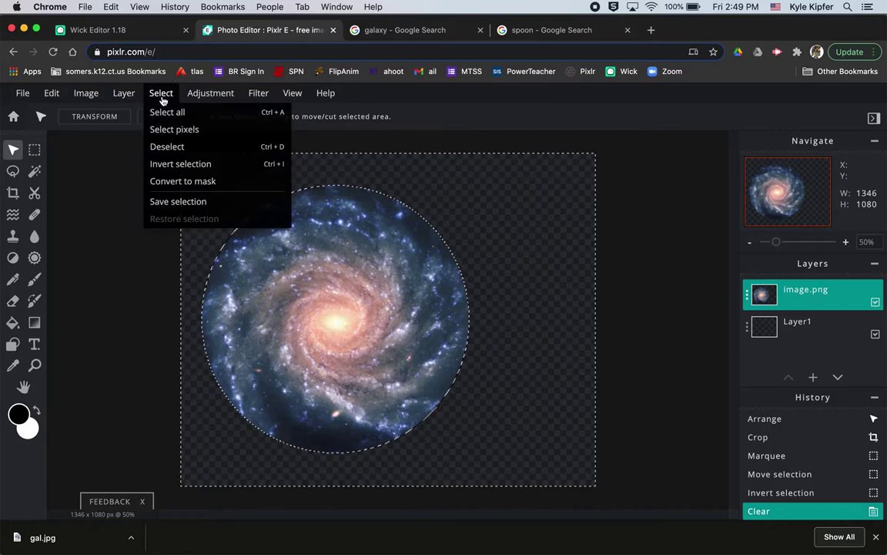
click(174, 147)
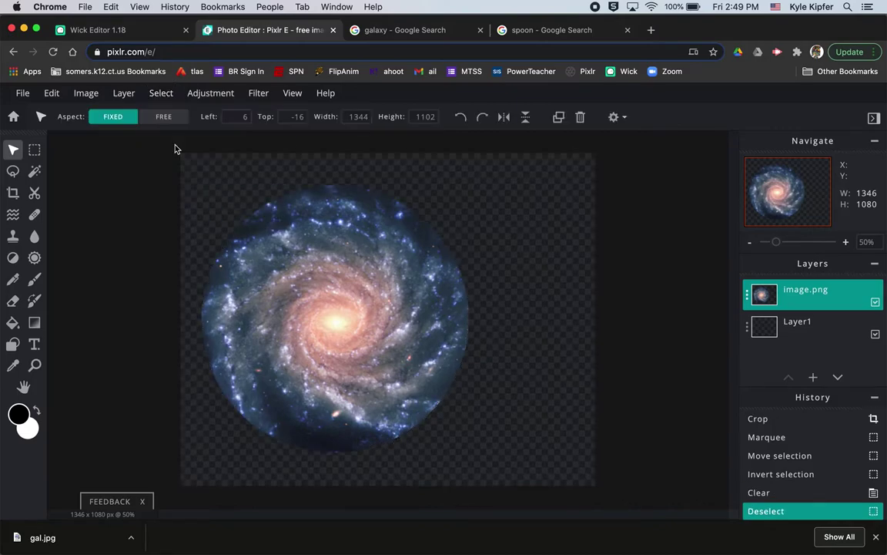
click(383, 390)
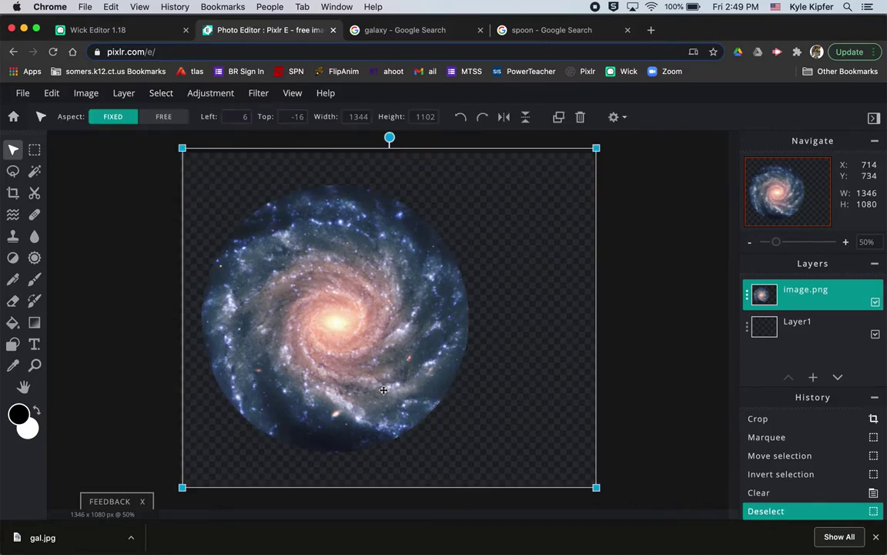
click(14, 193)
drag(593, 313, 493, 322)
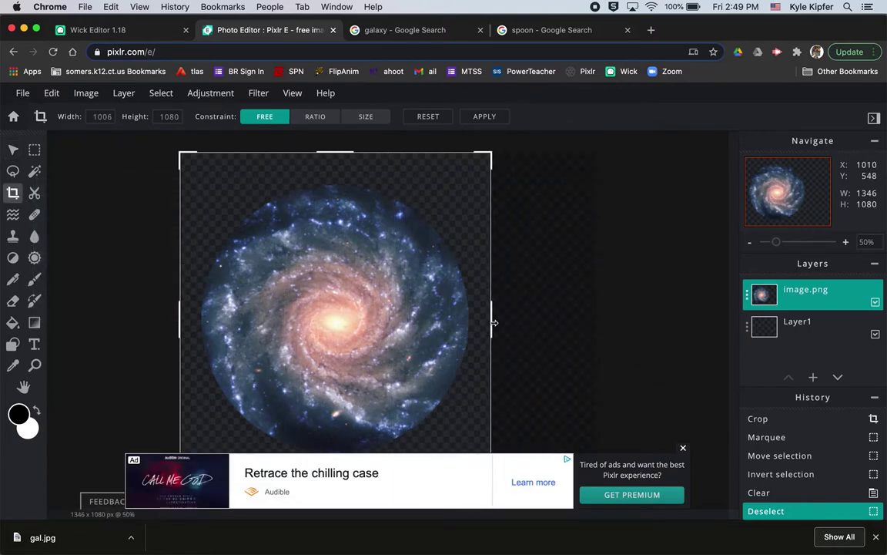
click(682, 450)
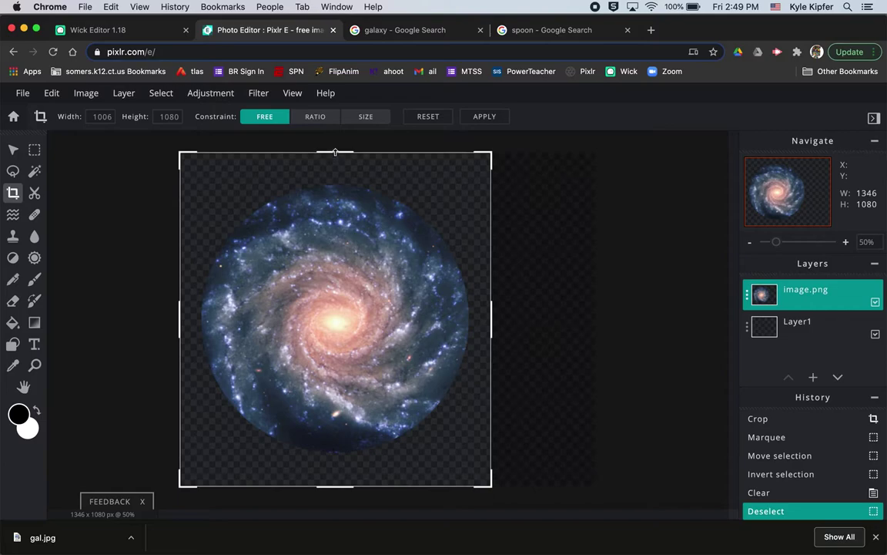
drag(335, 152, 337, 165)
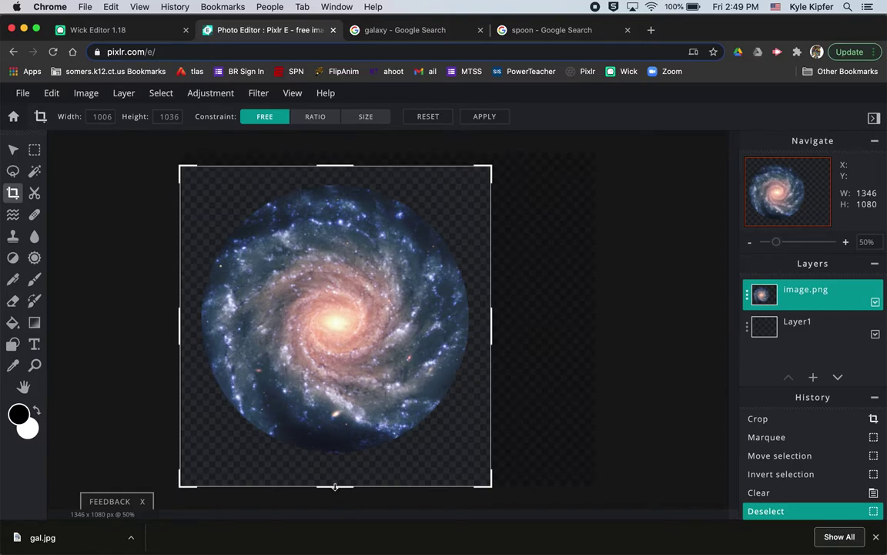
drag(335, 487, 334, 470)
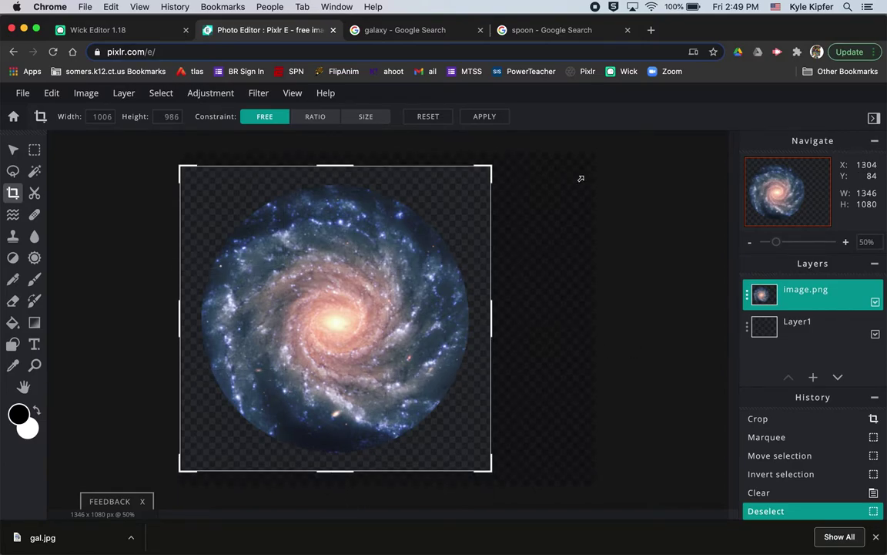
click(484, 116)
click(172, 271)
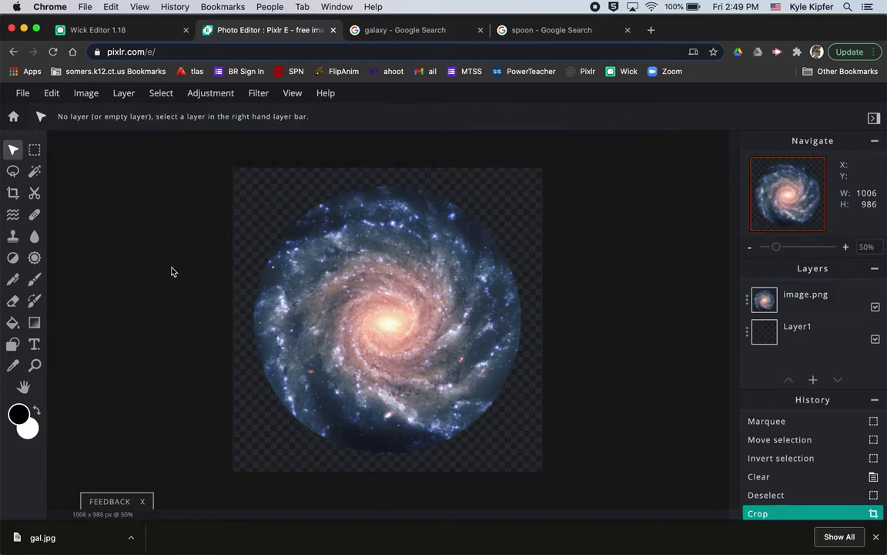
Download the image as a PNG named galaxy and close the confirmation.
click(22, 93)
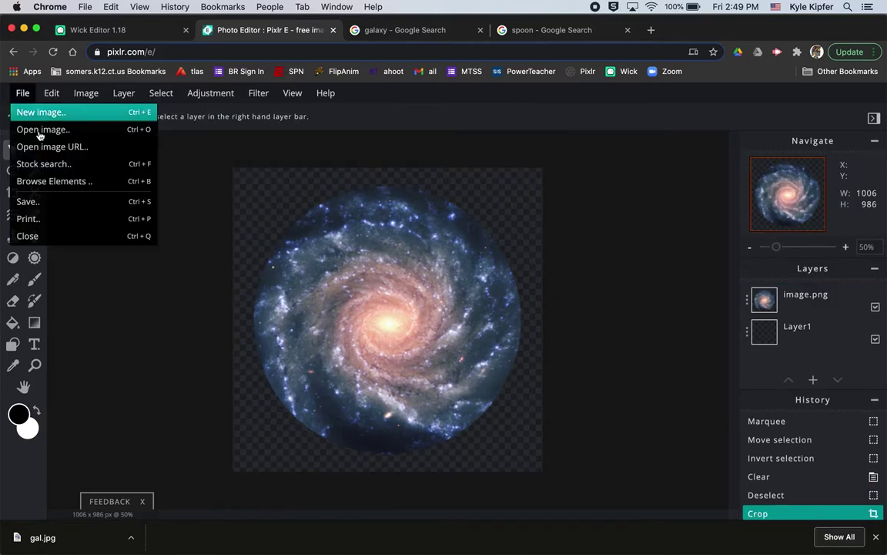
click(51, 203)
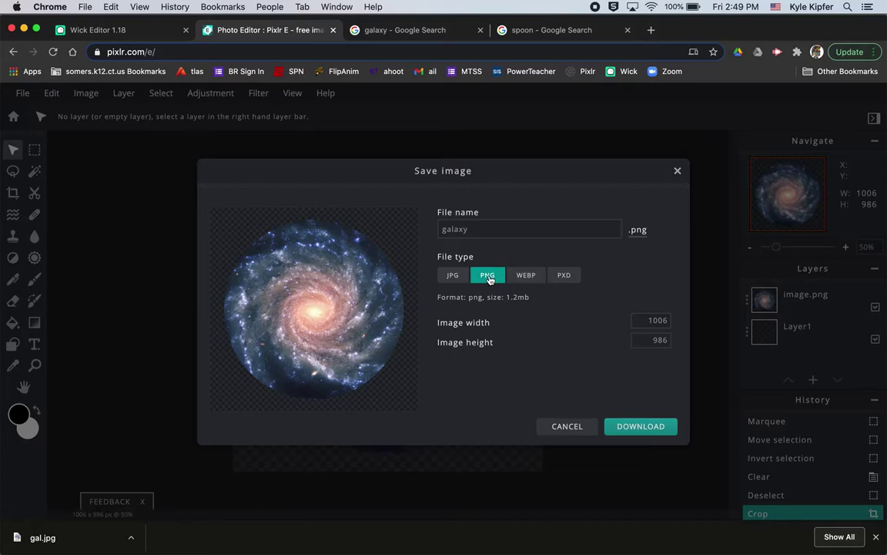
click(658, 429)
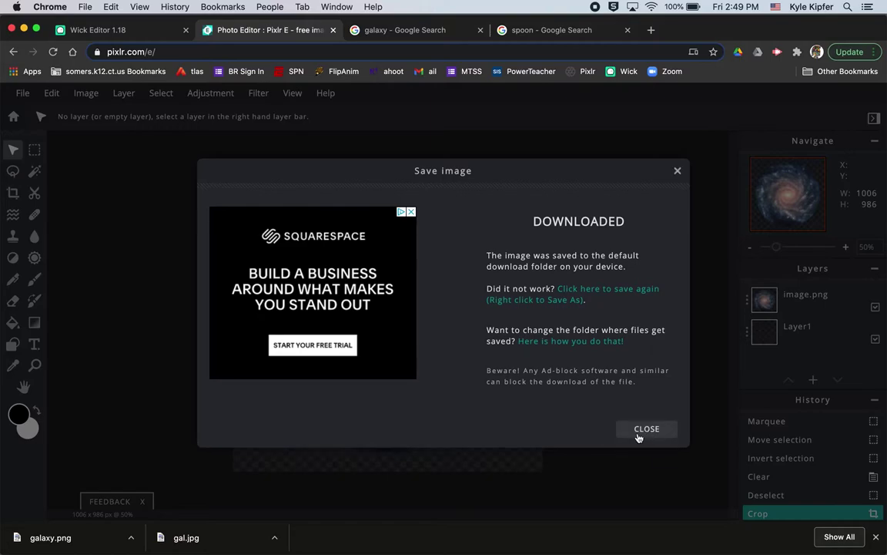
click(646, 429)
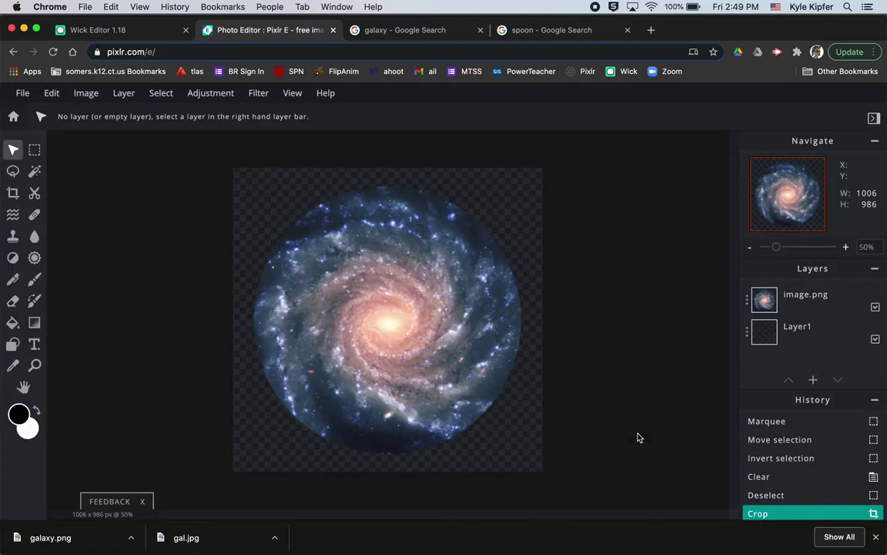
Import galaxy.png from Downloads into Wick's assets and drag it onto the canvas over the cup.
click(100, 30)
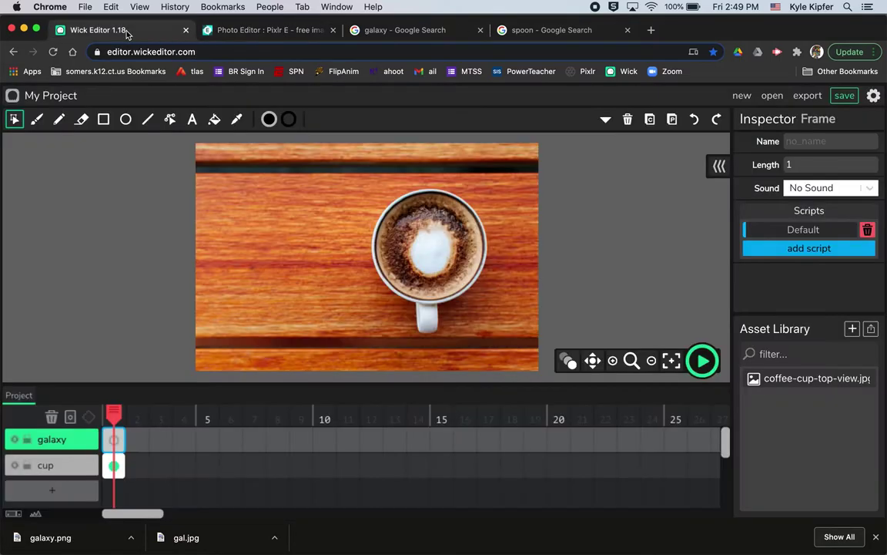
click(871, 329)
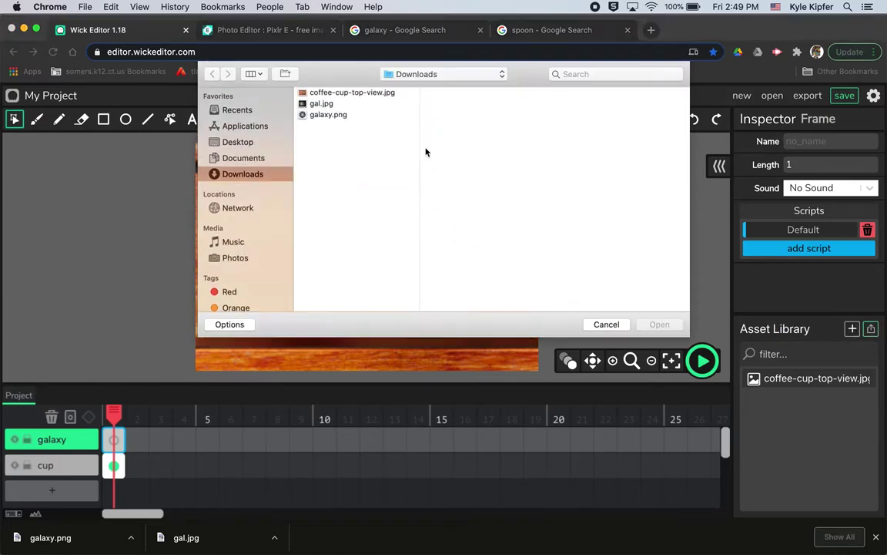
click(331, 115)
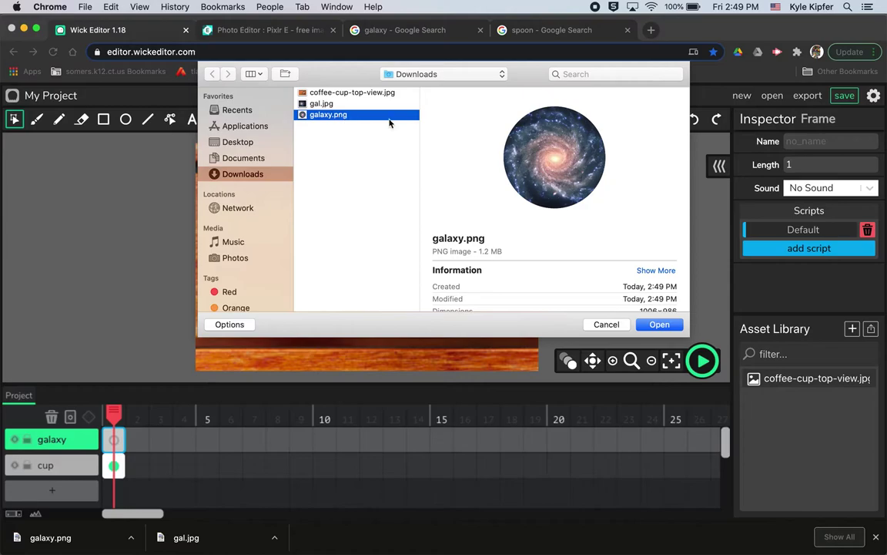
click(671, 328)
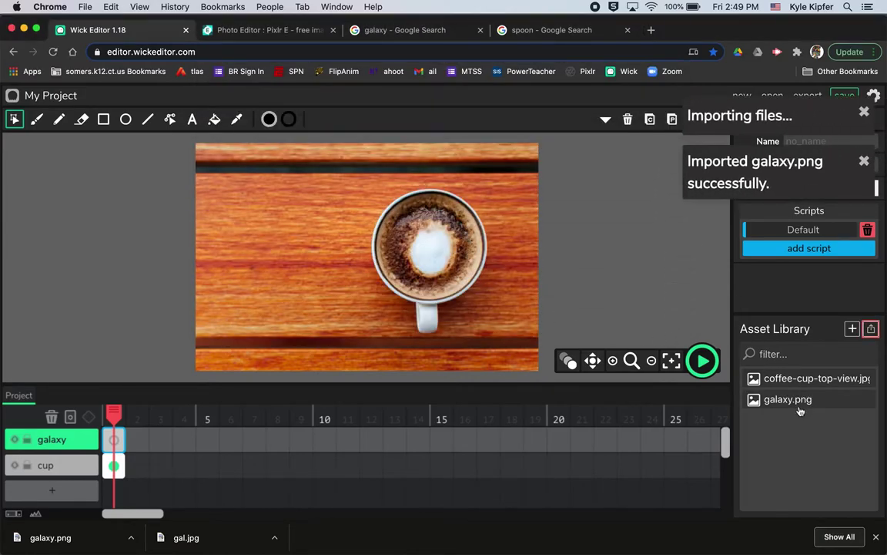
drag(798, 406, 456, 257)
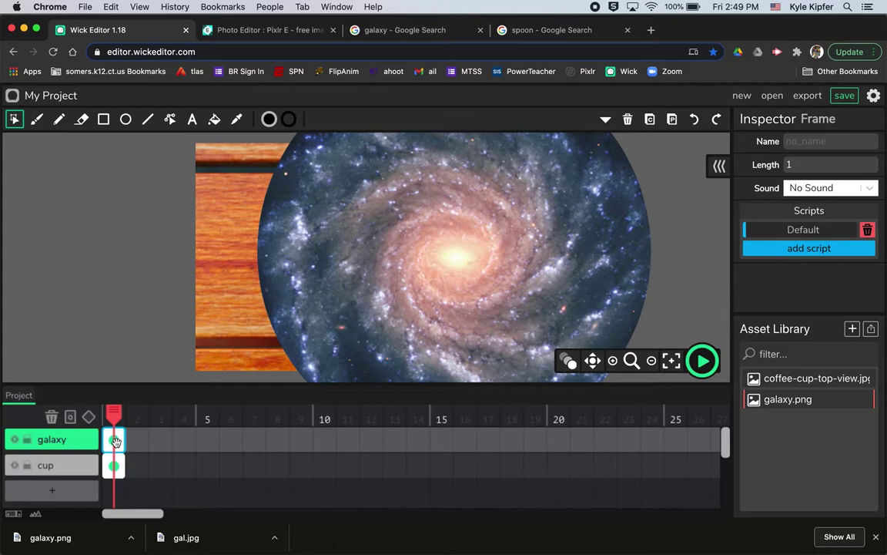
click(652, 360)
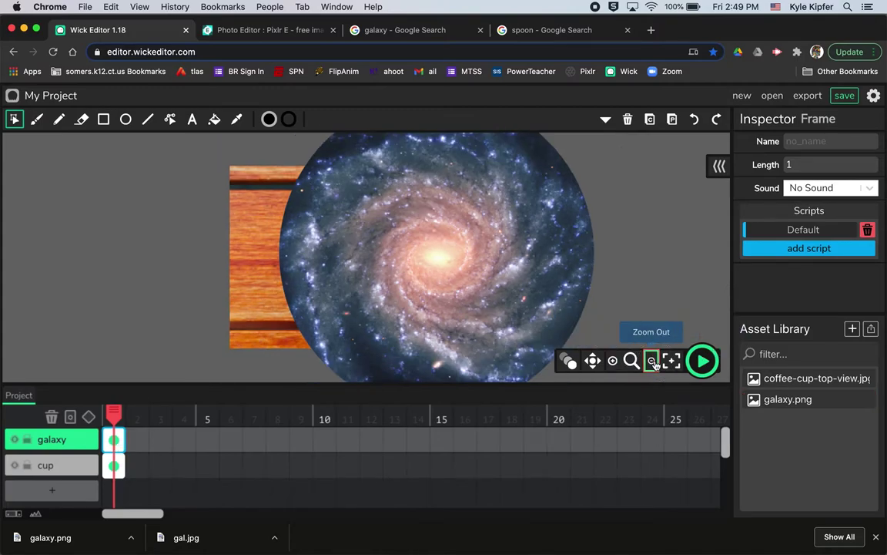
click(652, 361)
Scale the galaxy image down to about 0.278 of its original size.
click(361, 237)
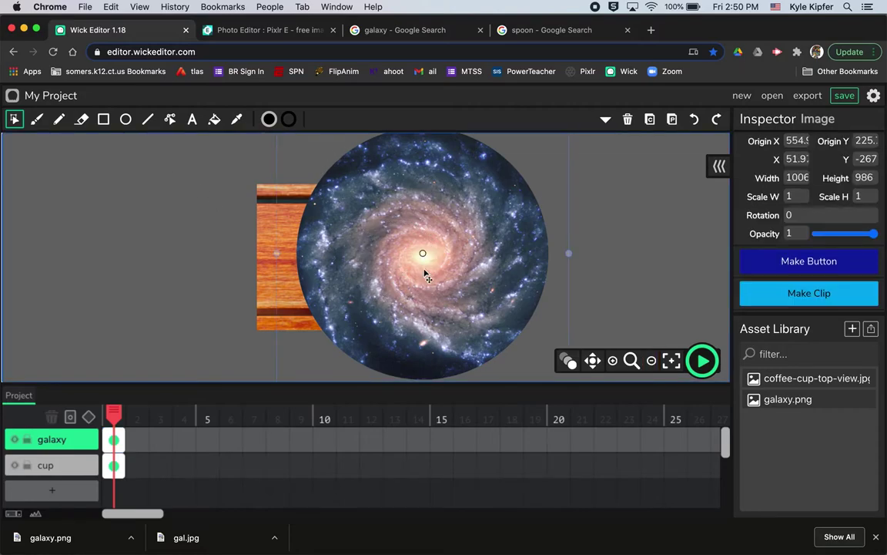
click(652, 361)
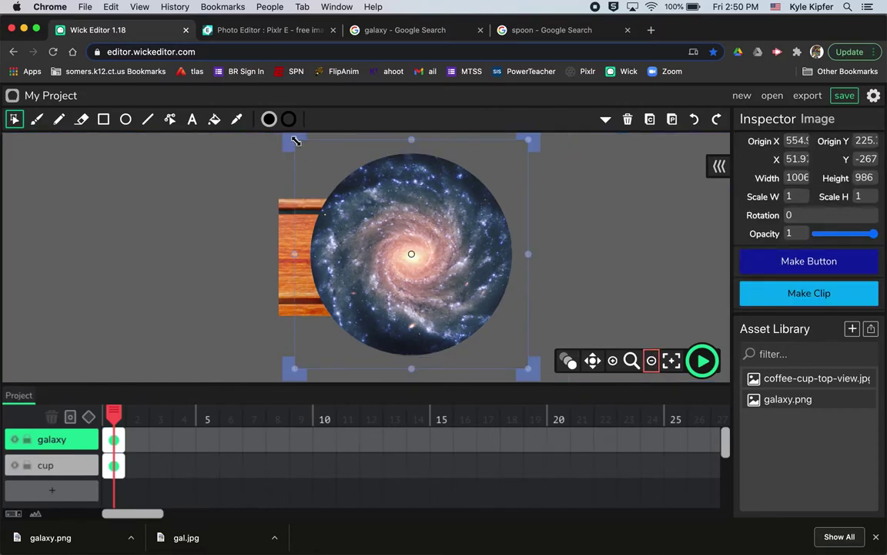
click(377, 218)
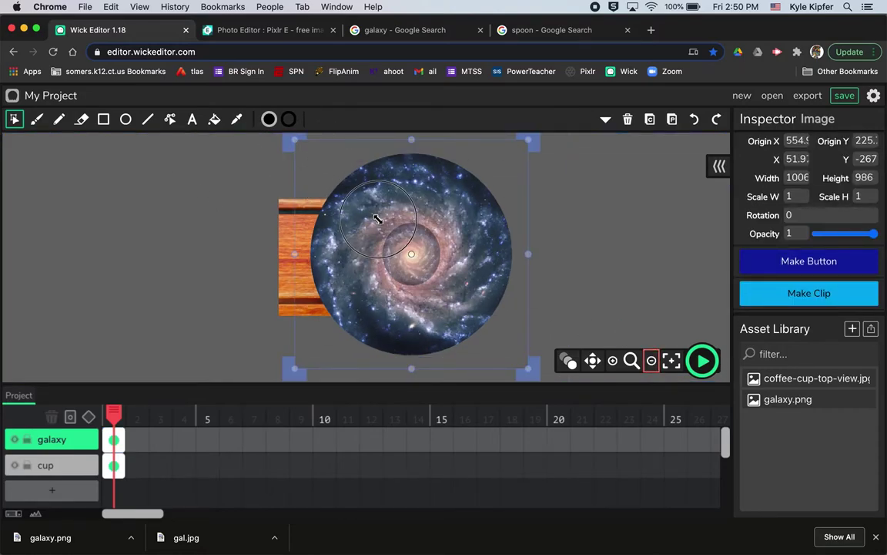
drag(377, 219, 377, 219)
key(super+z)
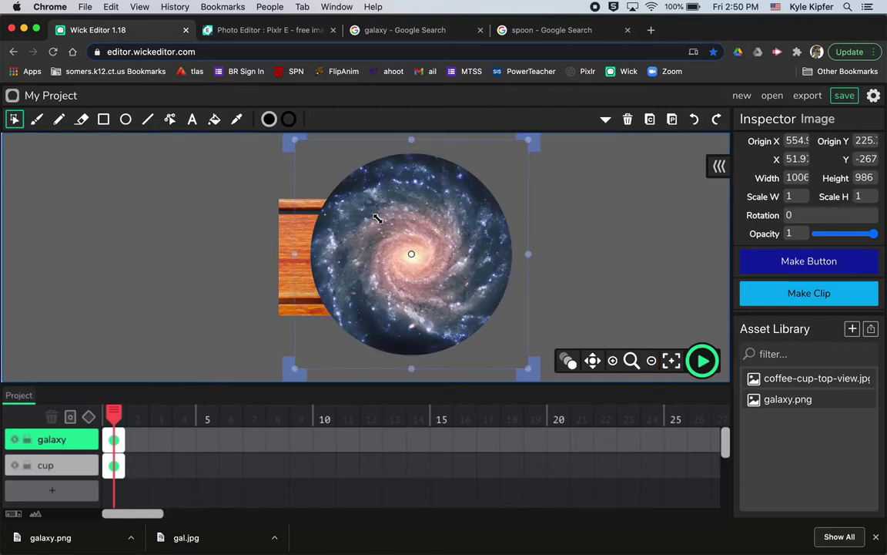
drag(293, 137, 377, 222)
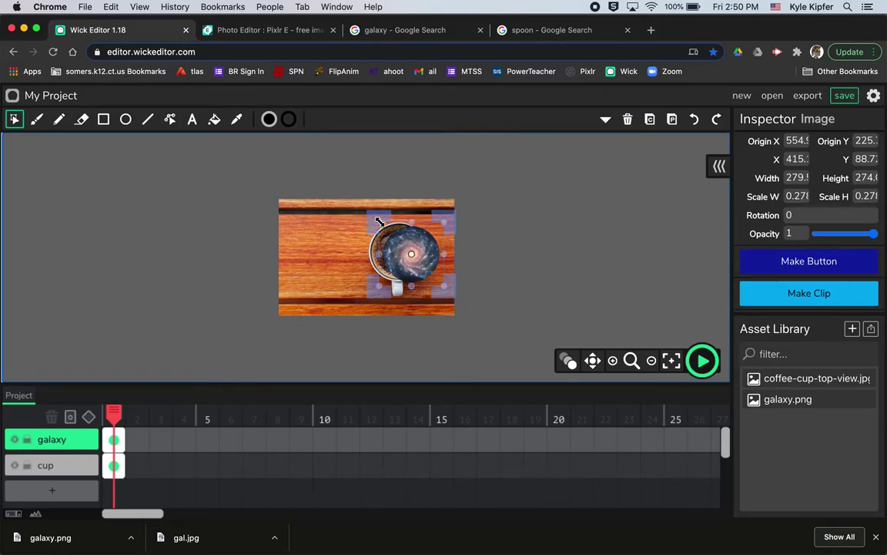
Move the galaxy over the coffee cup and nudge it left to centre it in the rim.
drag(430, 261, 418, 258)
click(613, 361)
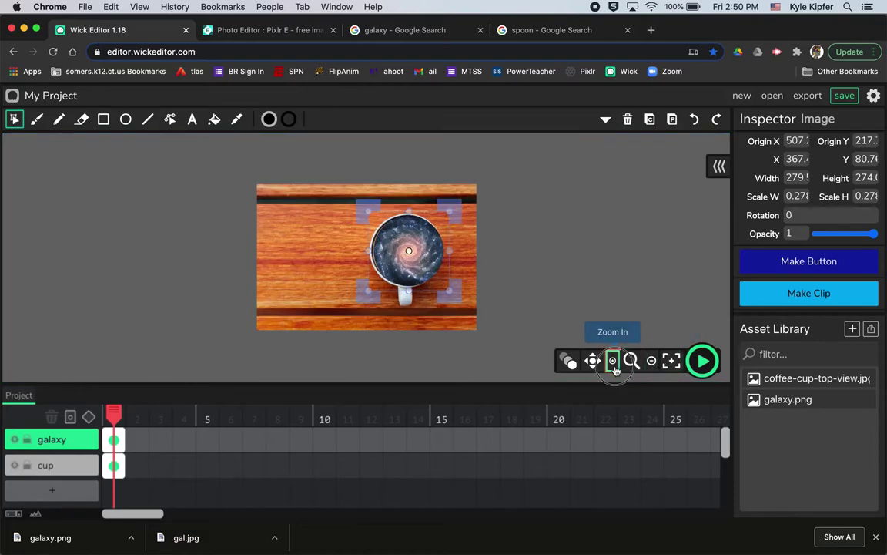
click(614, 361)
key(Left)
key(Left)
key(Left)
key(Left)
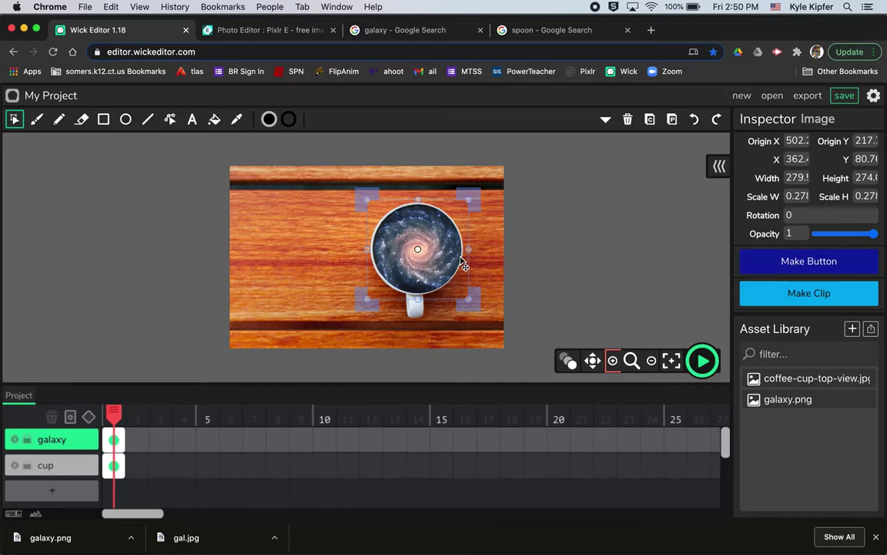
key(Left)
click(609, 219)
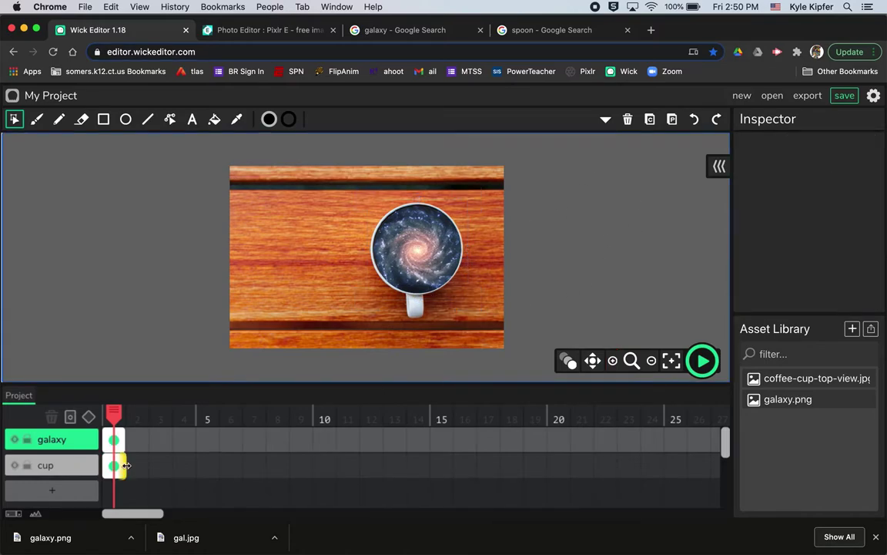
Extend the cup and galaxy frames to frame 24 and give the galaxy a tween ending in a keyframe at 24.
drag(124, 470, 664, 449)
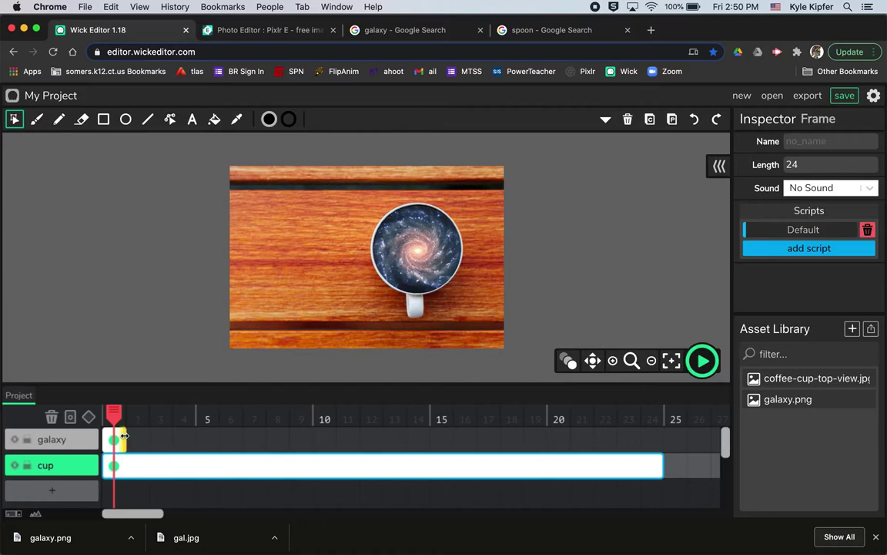
drag(127, 442, 660, 460)
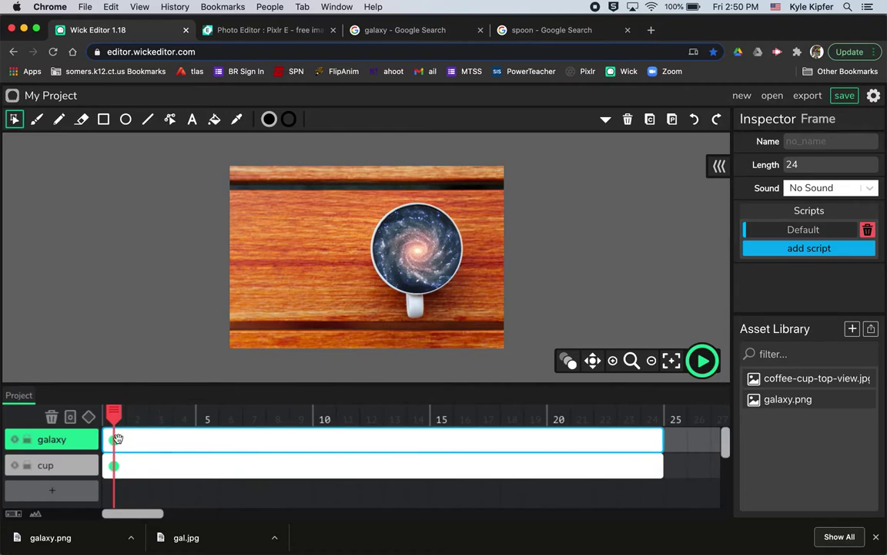
click(90, 422)
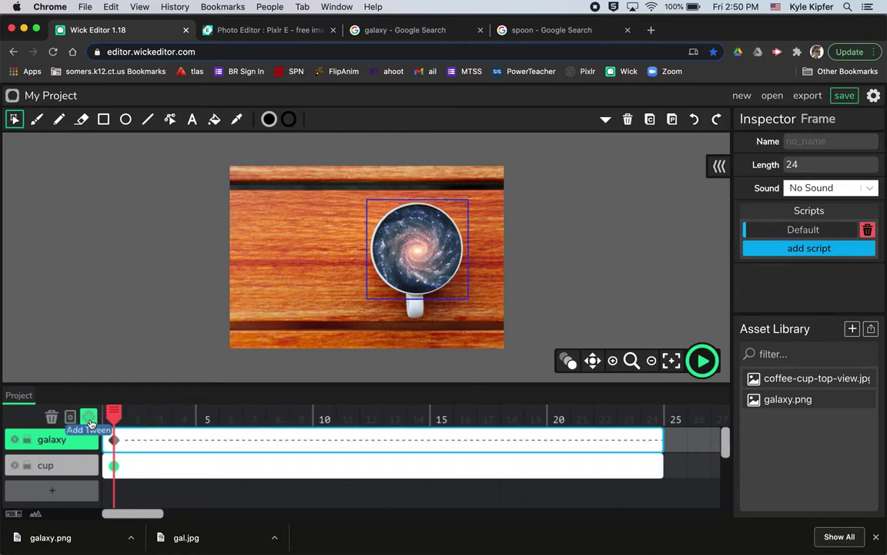
click(654, 441)
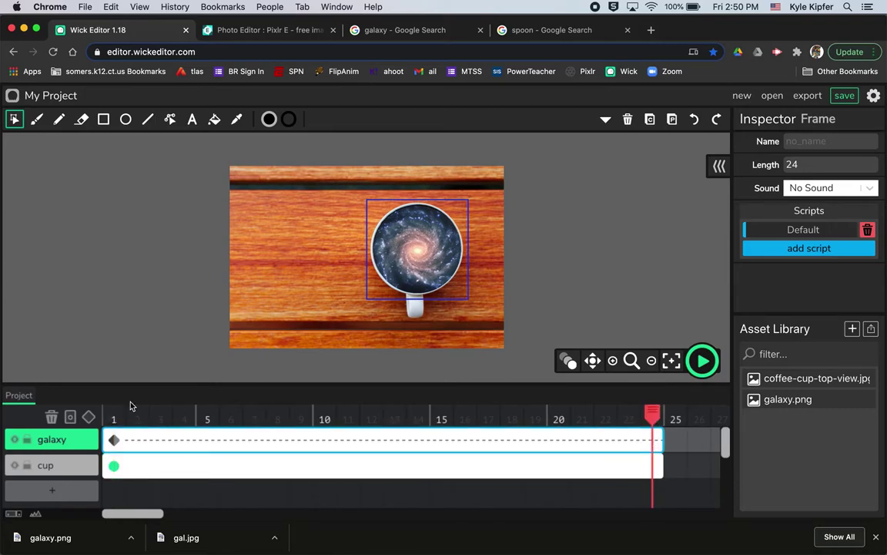
click(88, 417)
Set the galaxy tween to 2 full rotations and preview the spin.
click(115, 441)
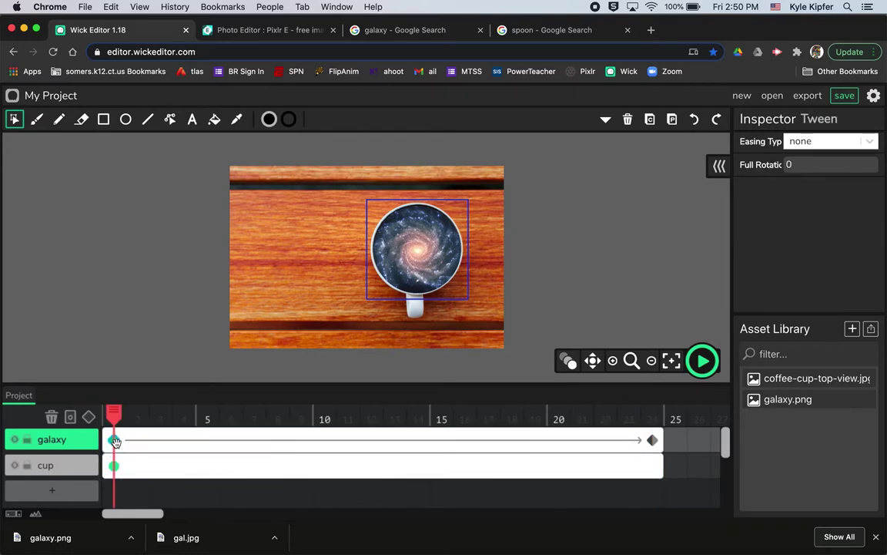
click(805, 163)
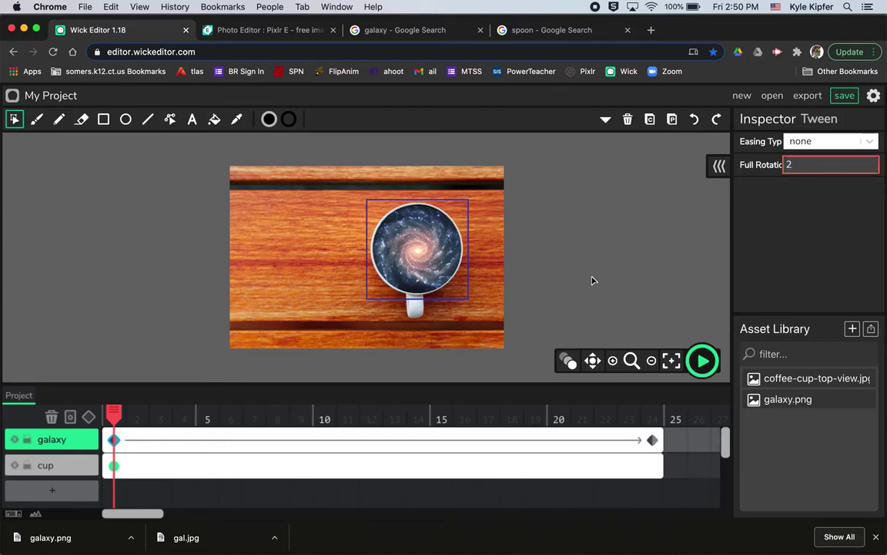
click(702, 361)
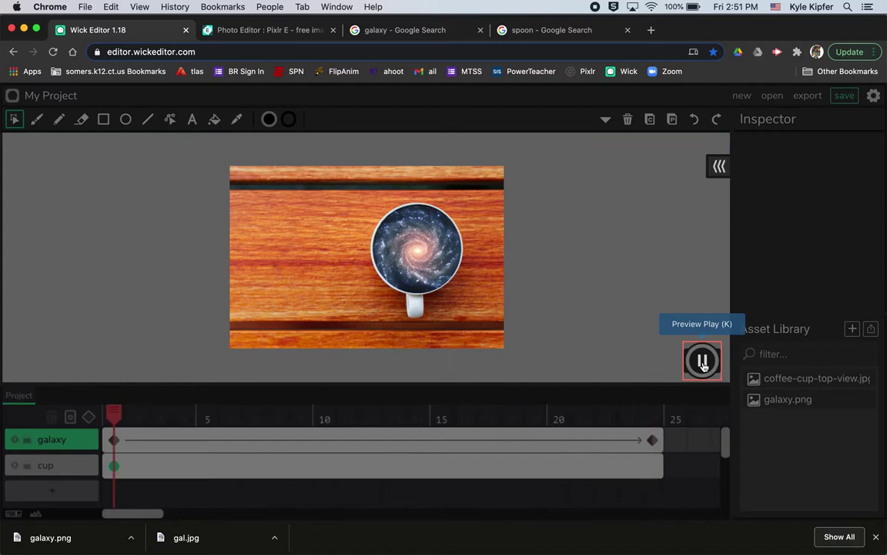
click(702, 363)
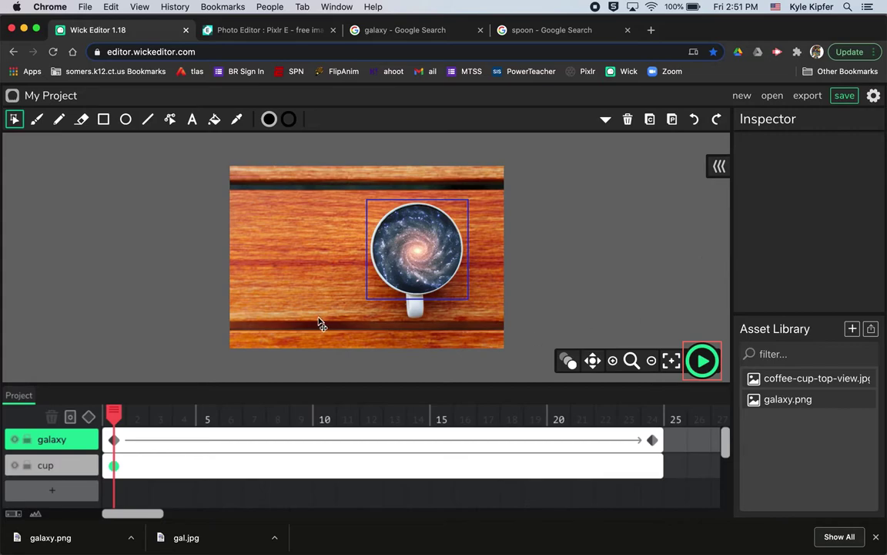
Change the galaxy tween's easing type to 'out' and preview the animation again.
click(115, 439)
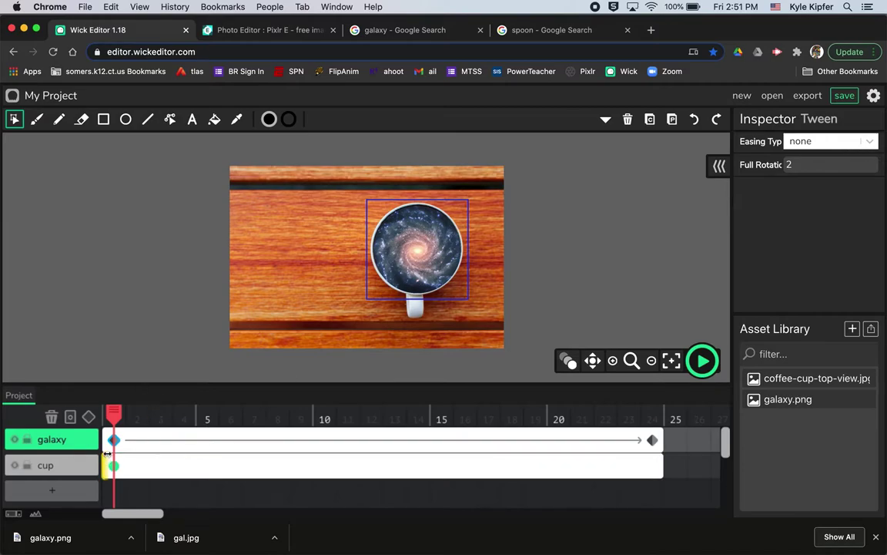
click(868, 143)
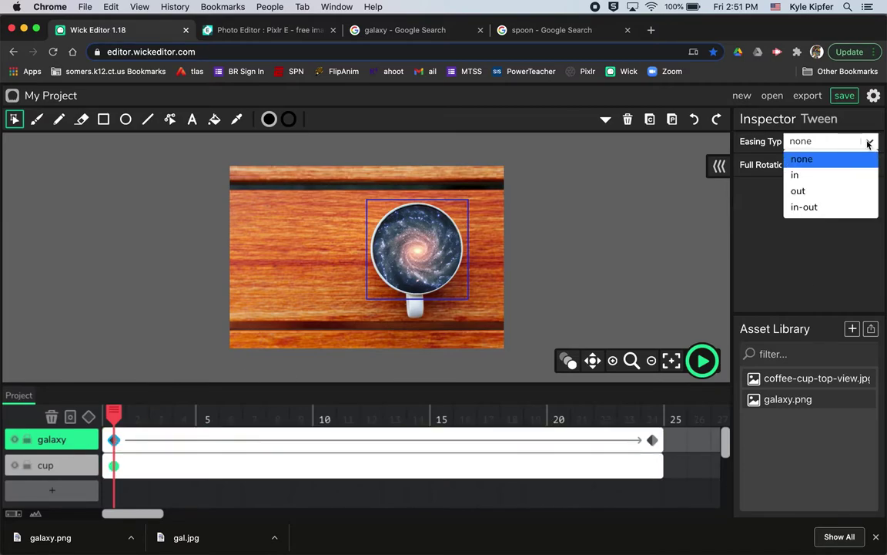
click(812, 191)
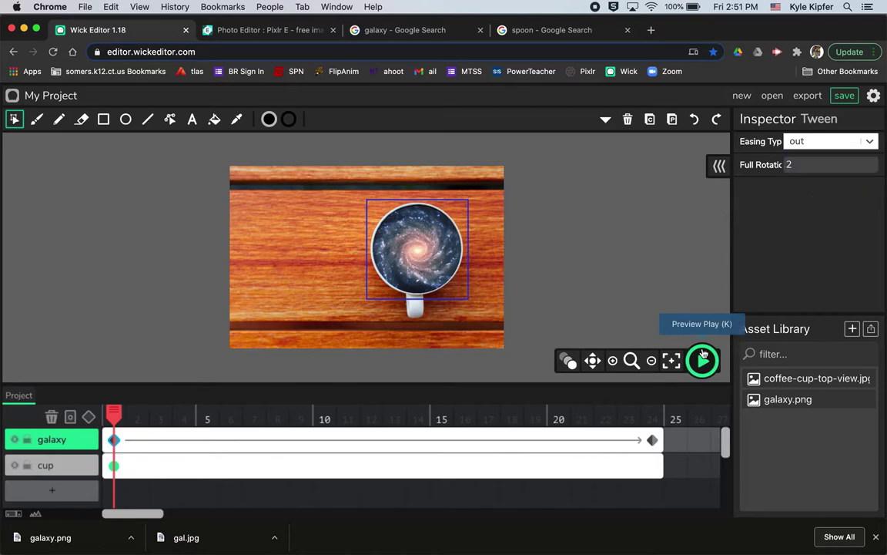
click(703, 362)
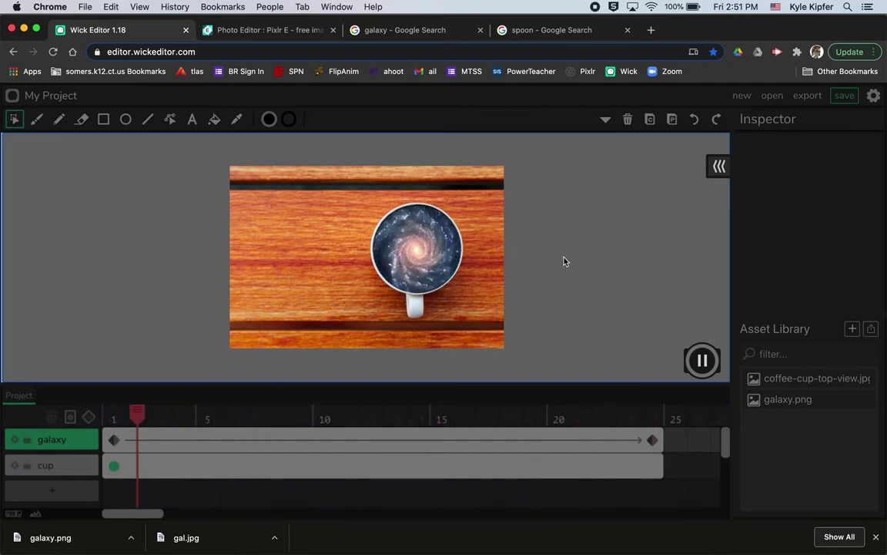
click(702, 362)
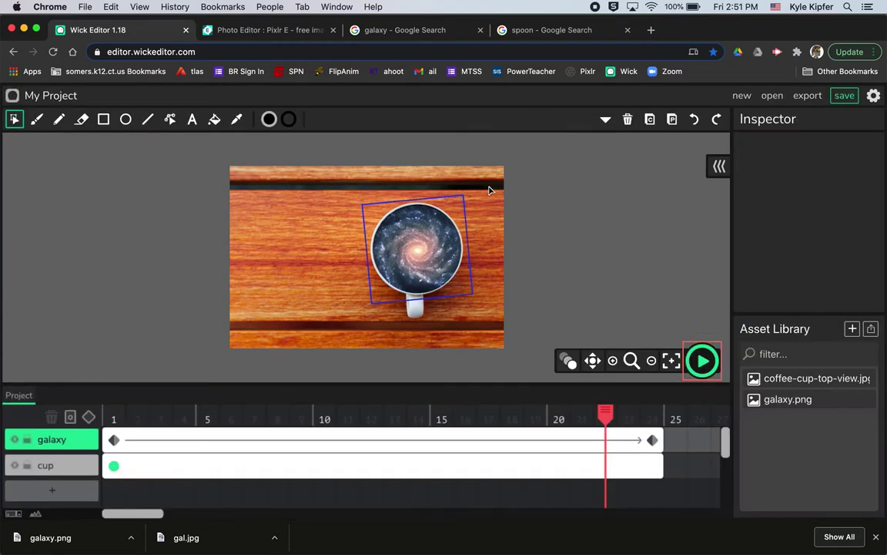
Close the galaxy search, copy the plain silver spoon picture, and close the spoon search.
click(414, 31)
click(480, 30)
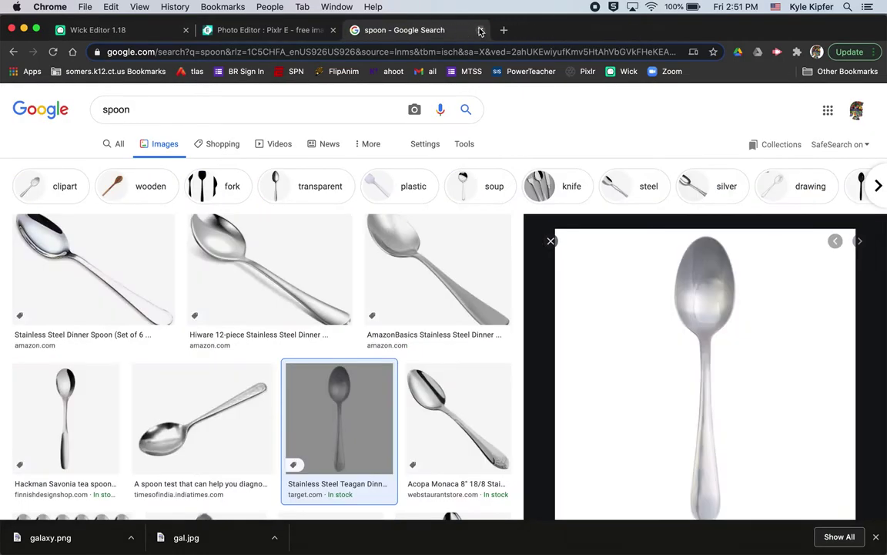
right_click(687, 362)
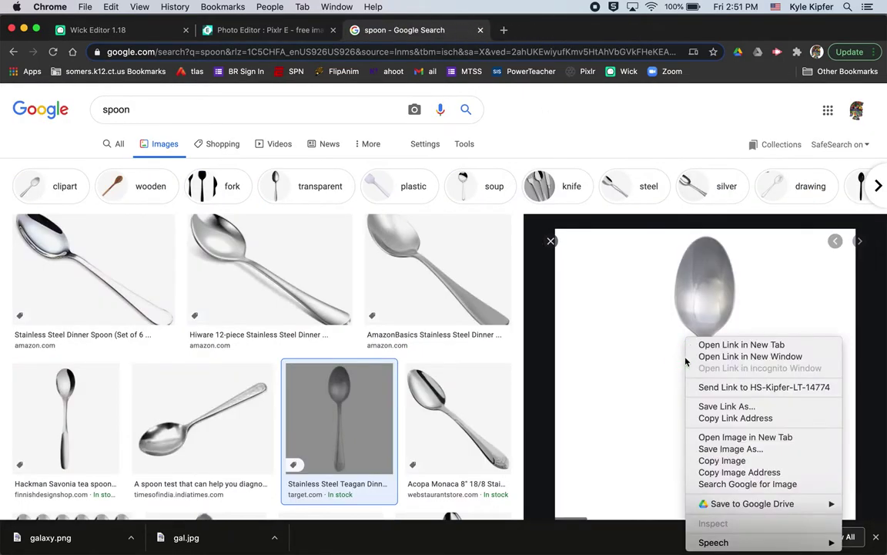
click(722, 460)
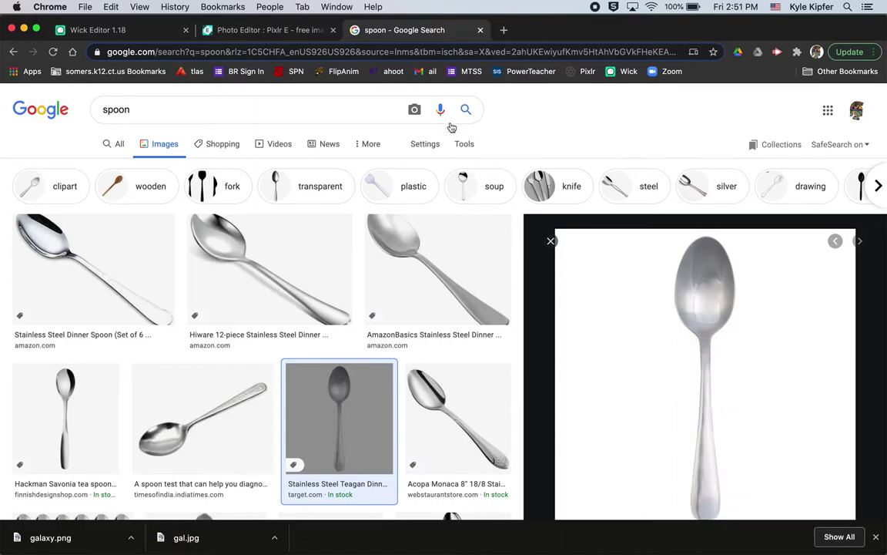
click(479, 30)
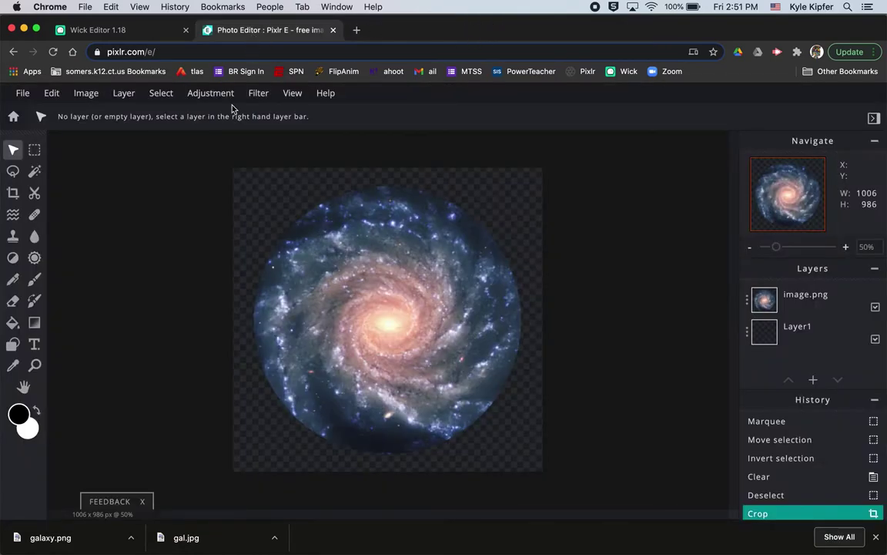
Create a new blank 1920×1080 image named spoon in Pixlr E.
click(14, 115)
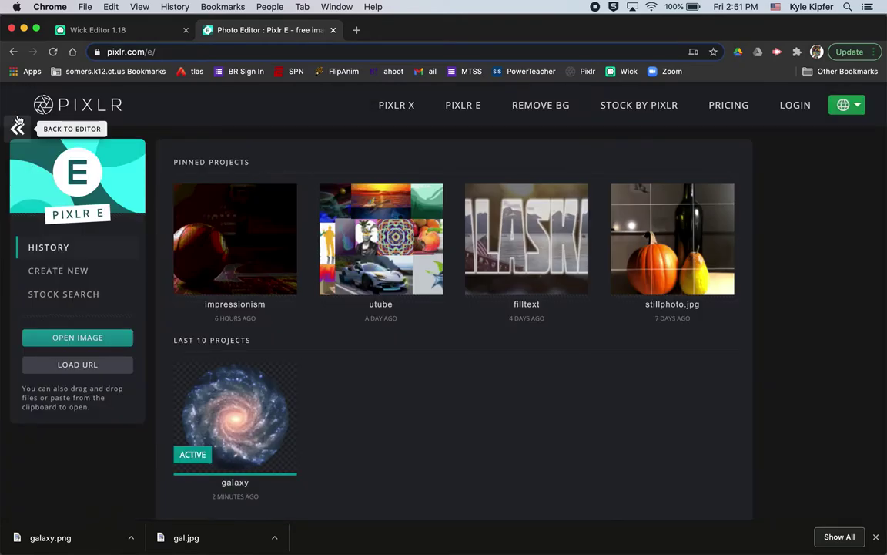
click(68, 271)
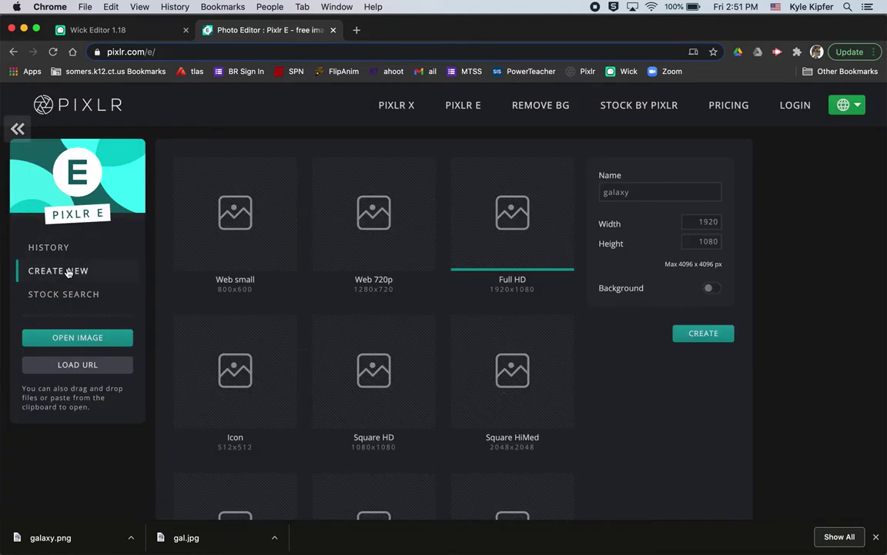
click(654, 190)
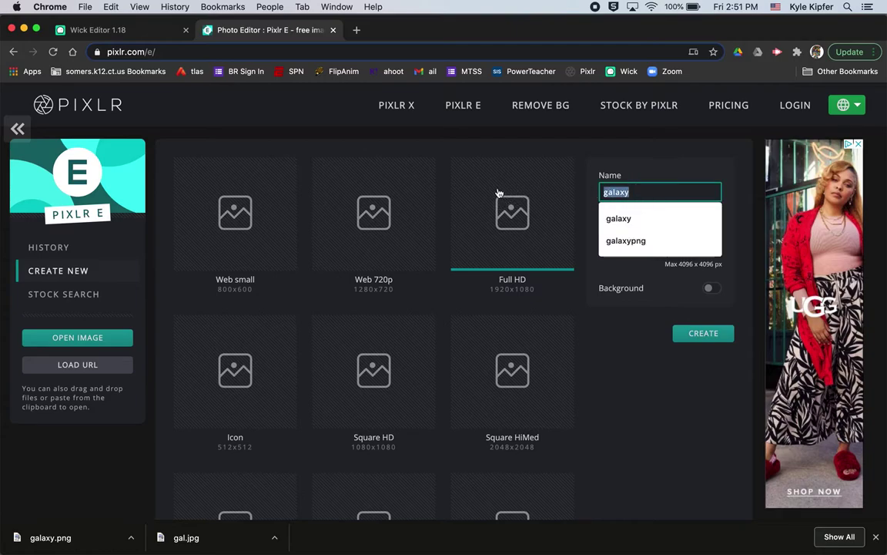
text(spoon)
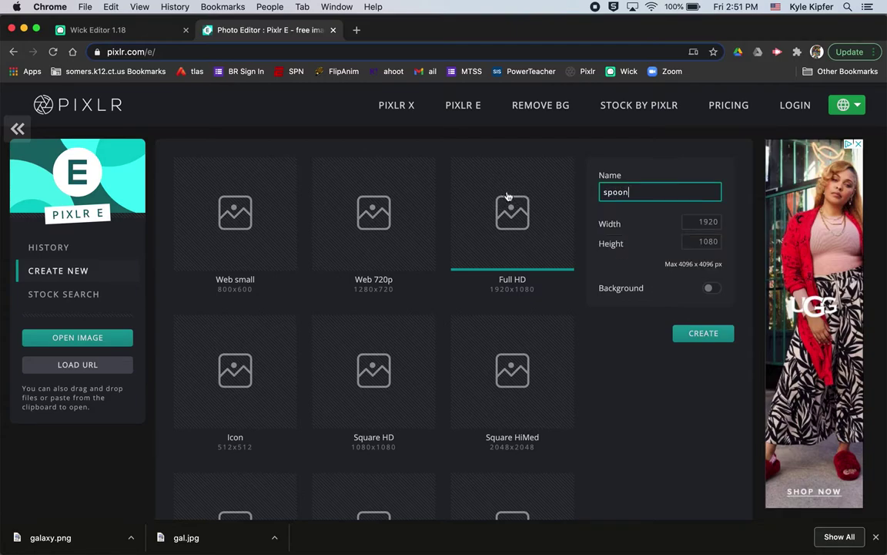
click(703, 333)
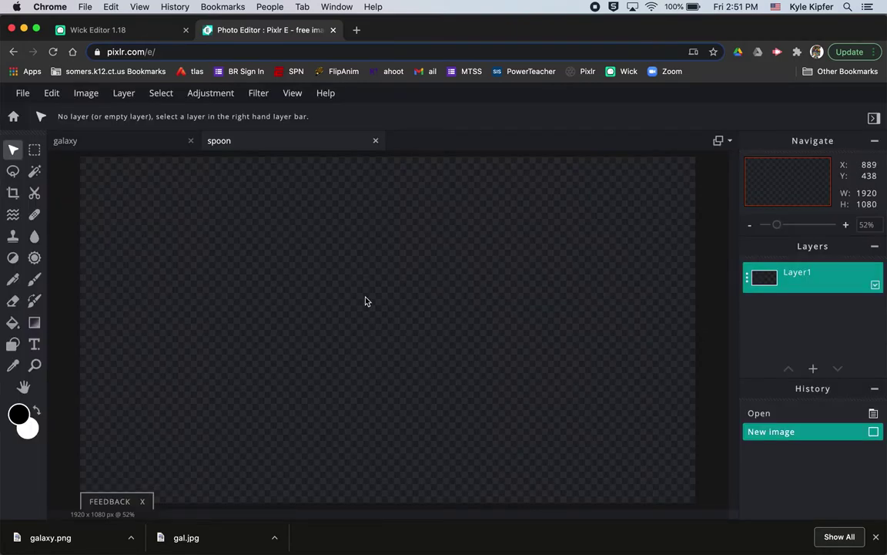
Paste the copied spoon and enlarge it to 1084×1084 to fill the canvas height.
key(super+v)
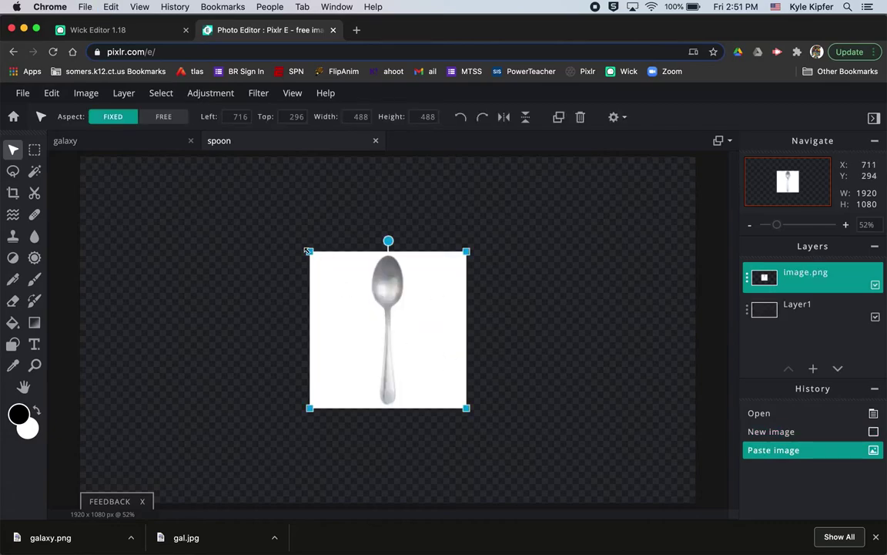
drag(308, 251, 214, 156)
drag(466, 408, 557, 467)
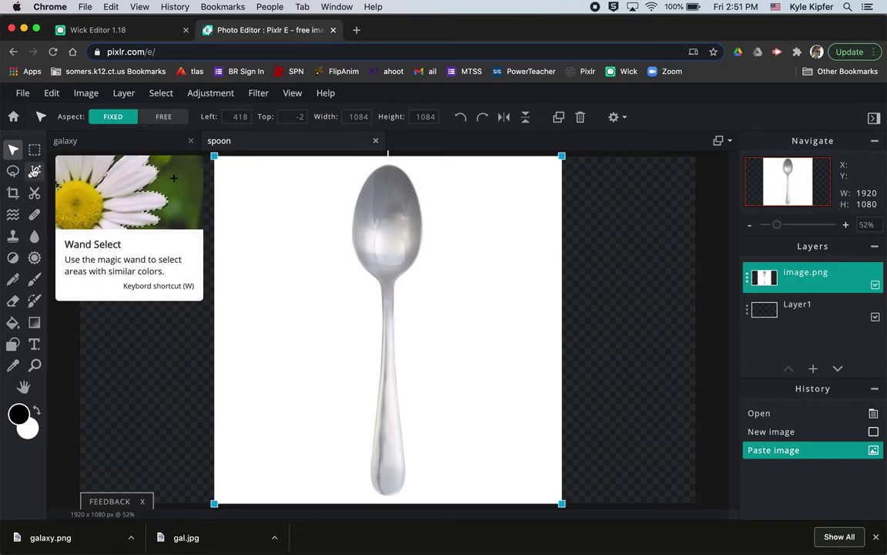
Select the white background around the spoon with the Magic Wand.
click(34, 171)
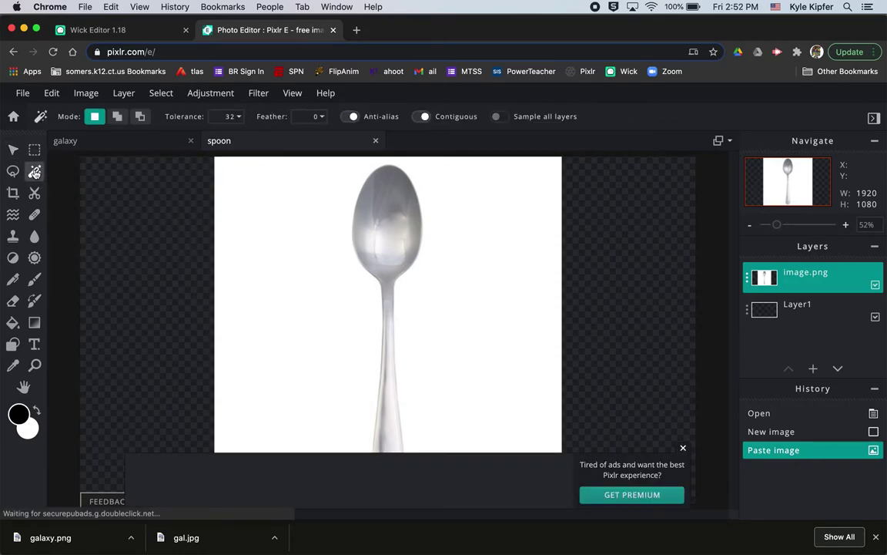
click(683, 450)
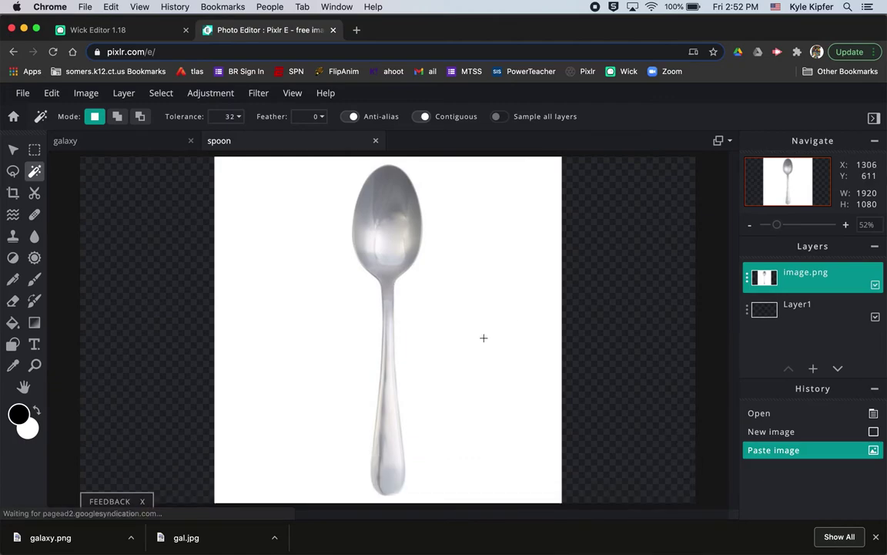
click(468, 302)
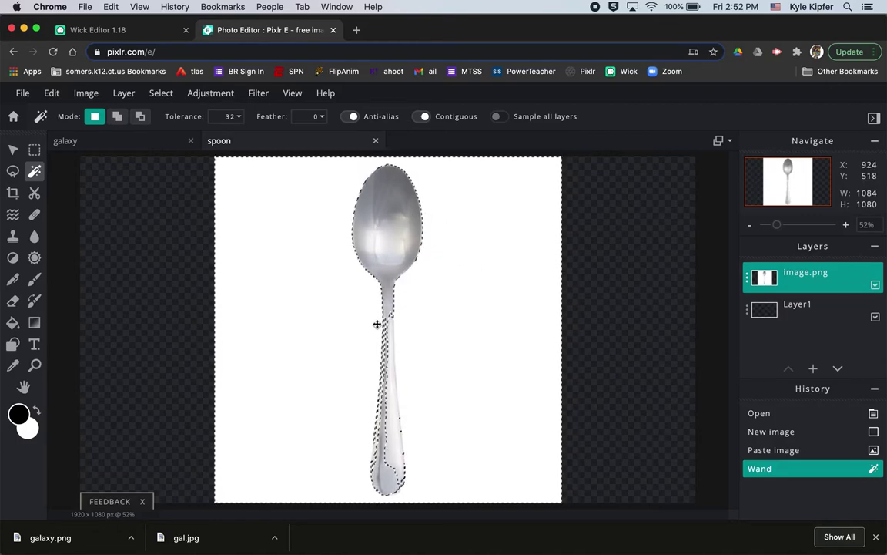
click(16, 307)
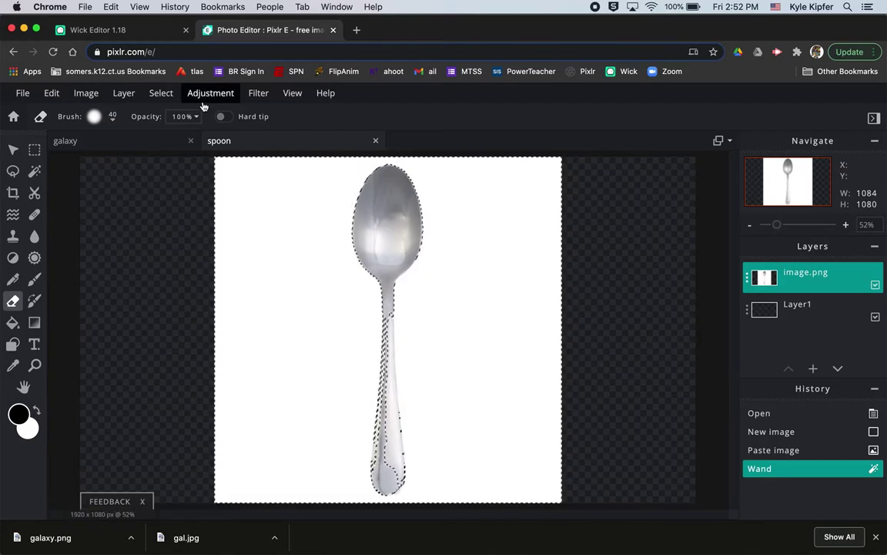
Lower the Magic Wand tolerance to 6, reselect the white background, delete it, and deselect.
click(33, 171)
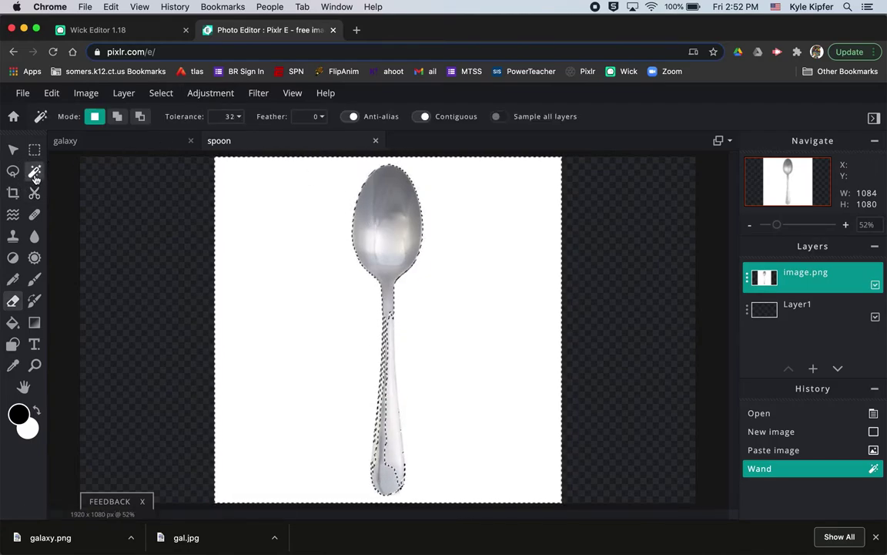
click(238, 117)
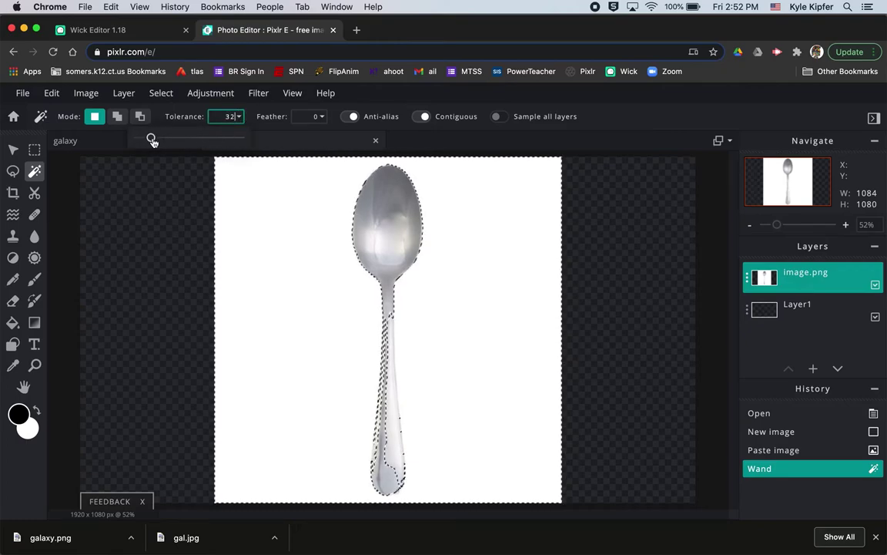
drag(151, 140, 142, 140)
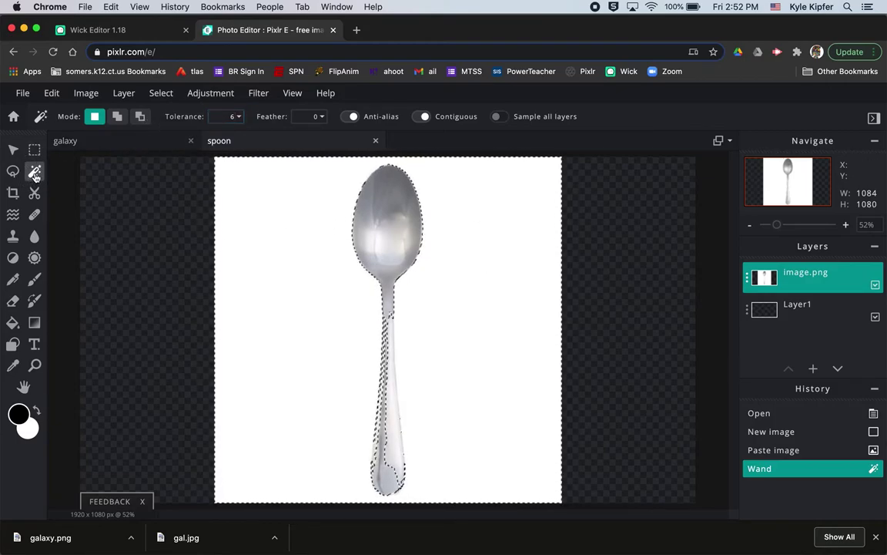
click(302, 265)
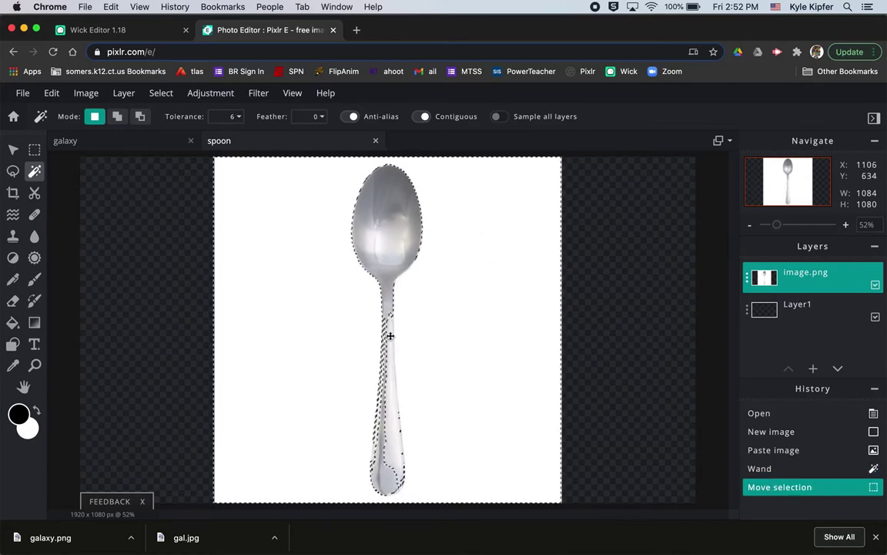
key(super+d)
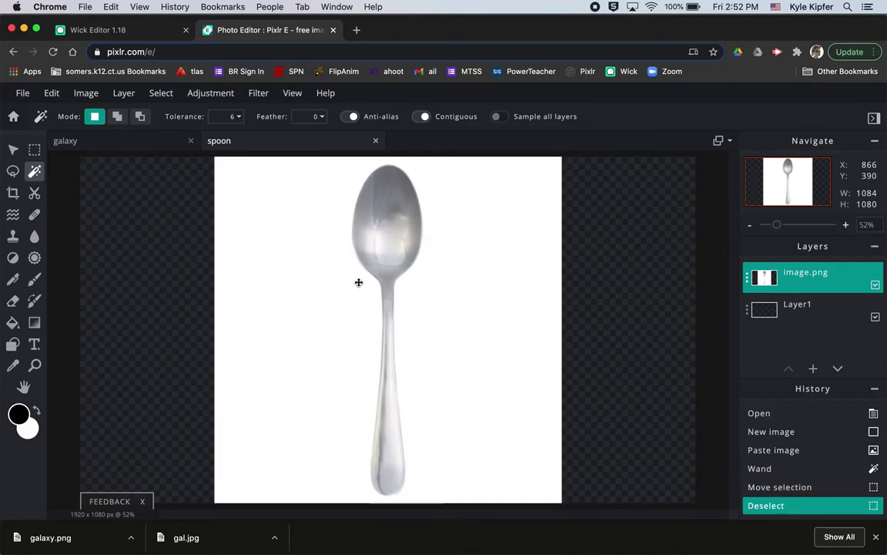
click(278, 243)
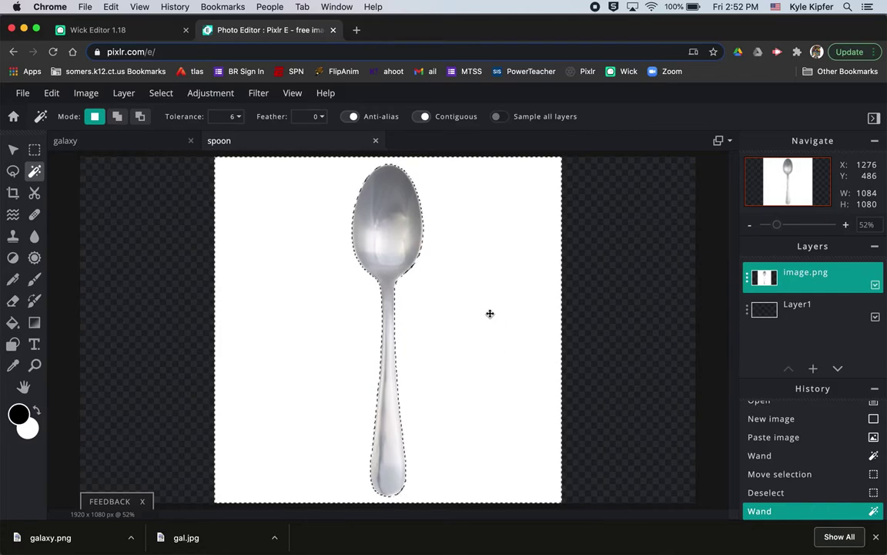
key(Delete)
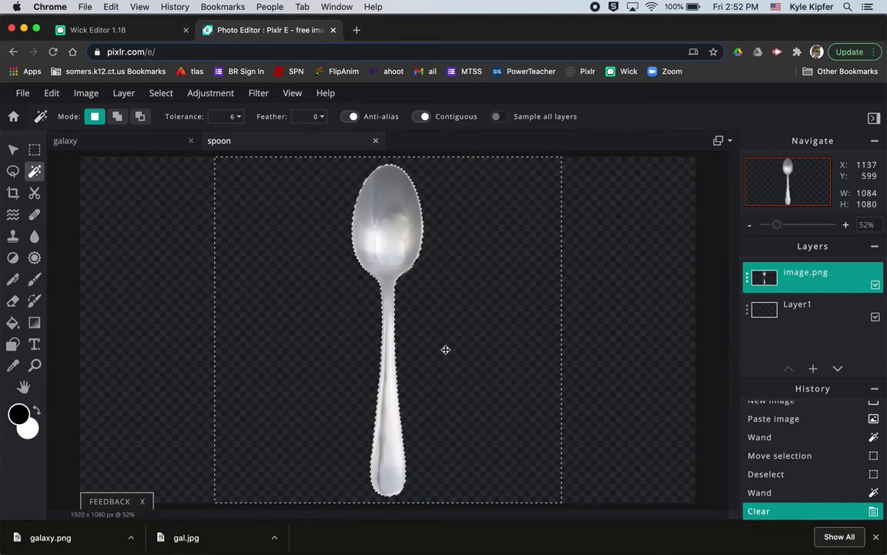
key(ctrl+d)
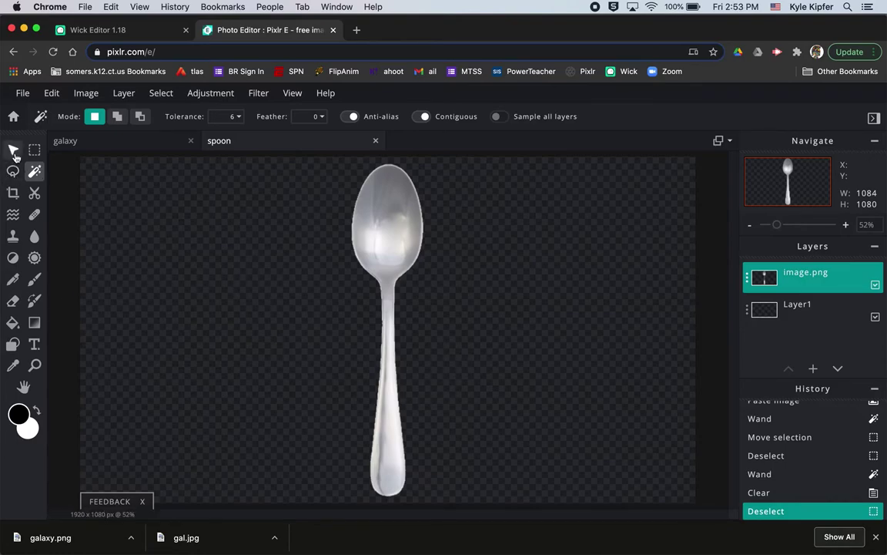
Crop the canvas to a 317×1080 strip around the spoon.
click(13, 193)
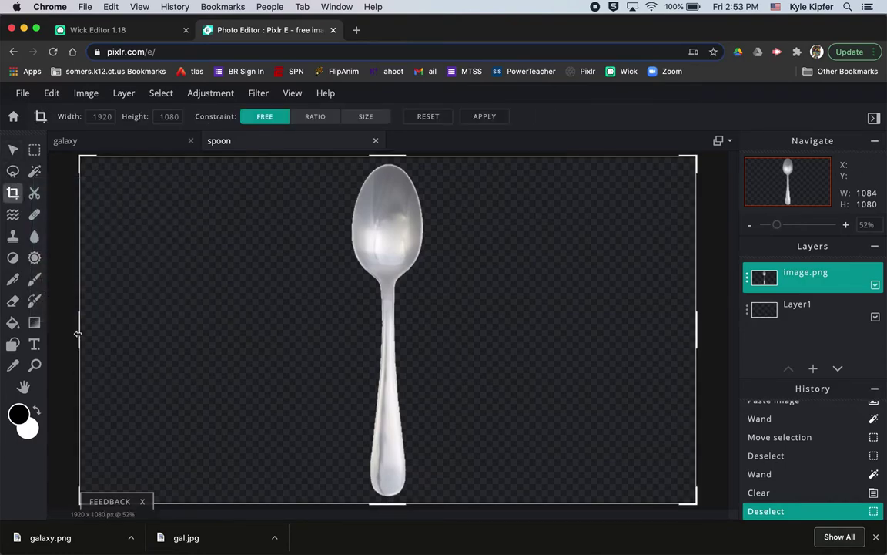
drag(77, 333, 337, 330)
drag(696, 329, 440, 333)
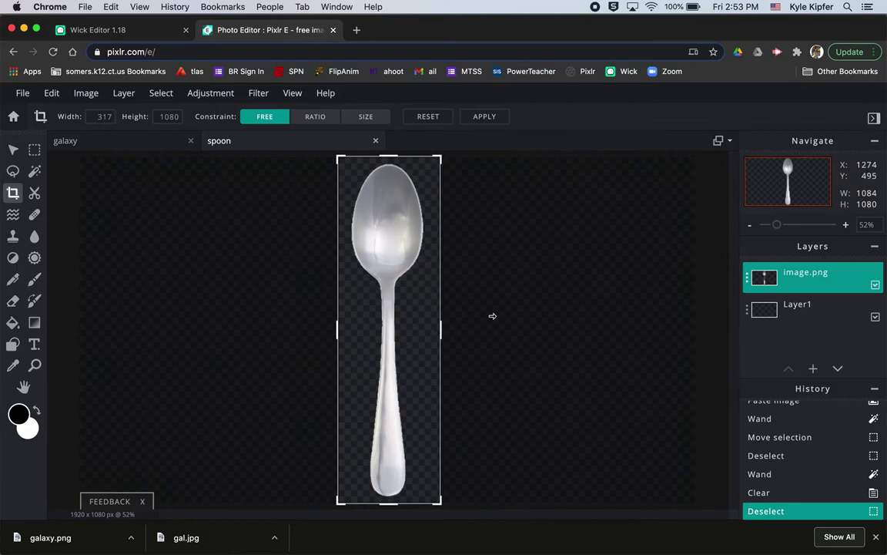
click(499, 121)
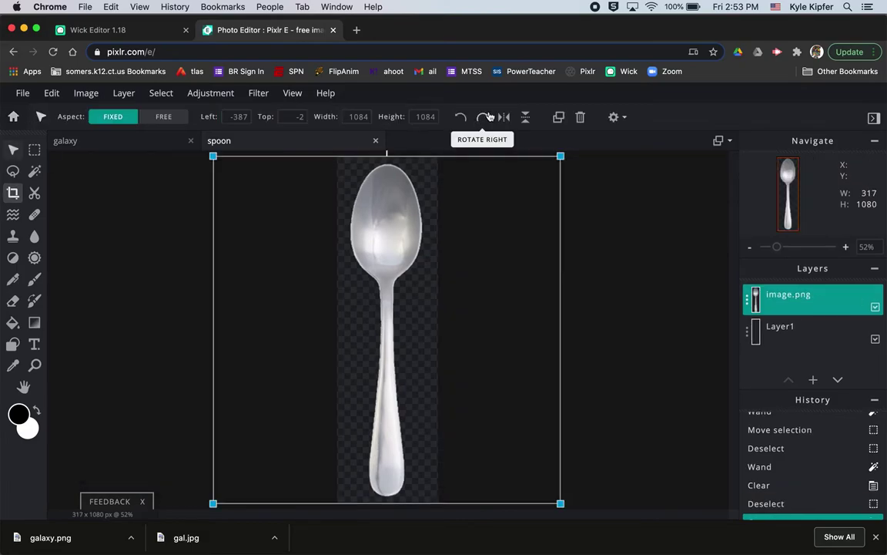
Download the cropped image as a PNG named spoon.png.
click(23, 93)
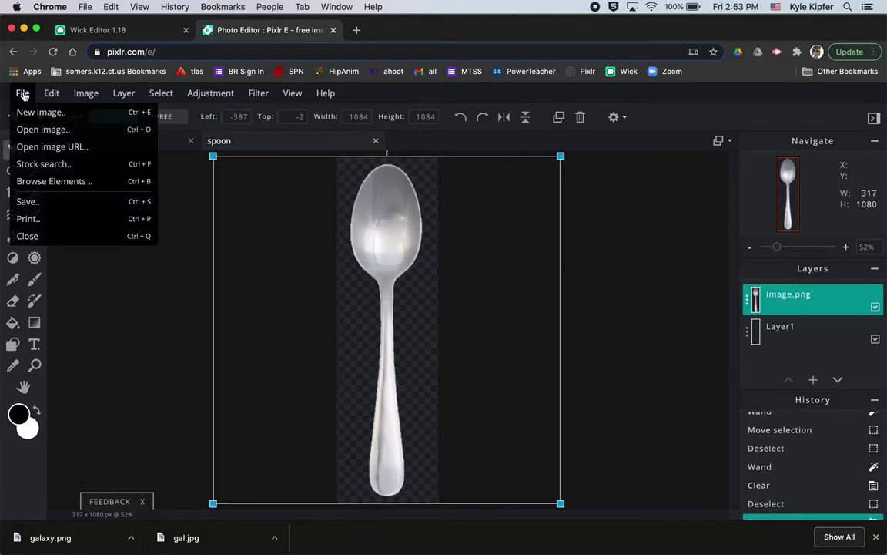
click(55, 201)
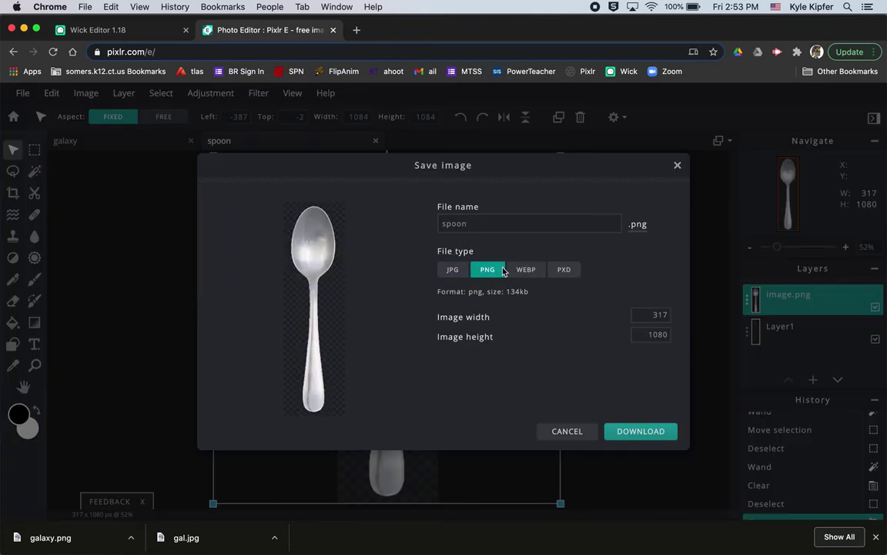
click(642, 432)
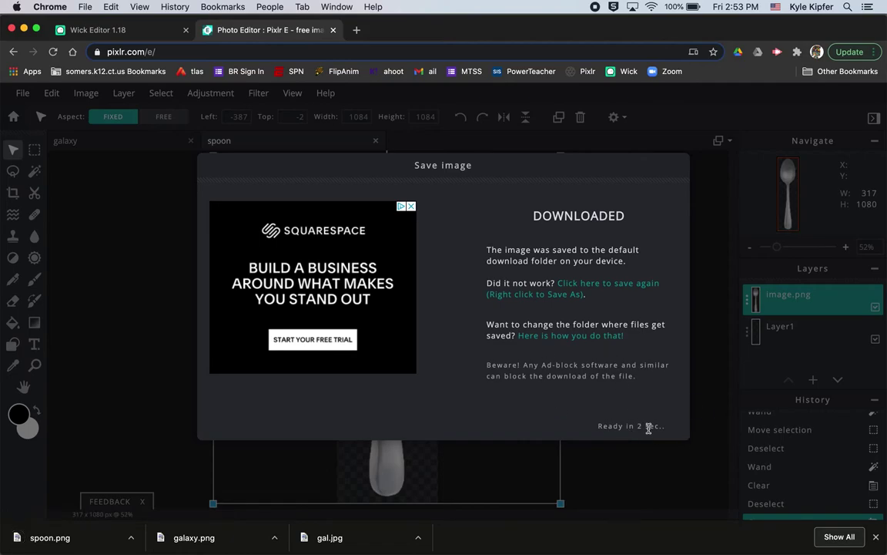
click(639, 424)
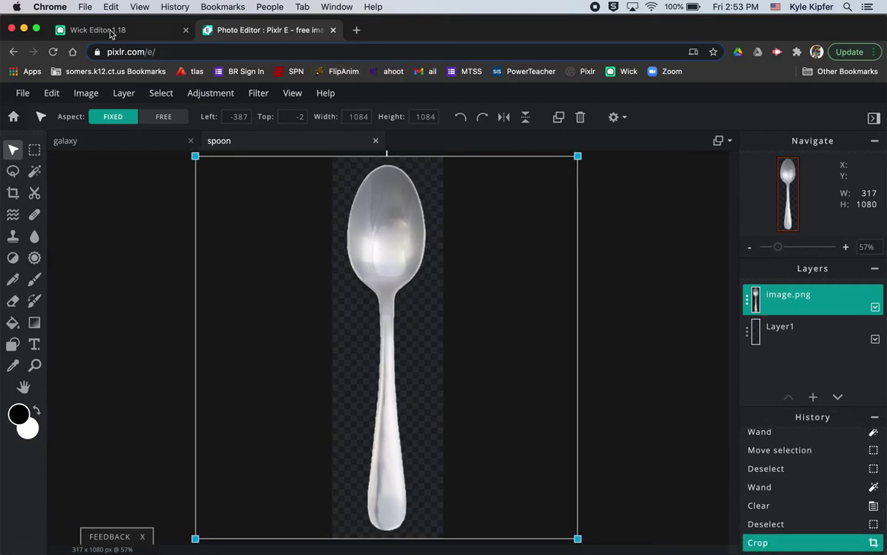
Import spoon.png into the Wick Editor project's asset library.
click(112, 31)
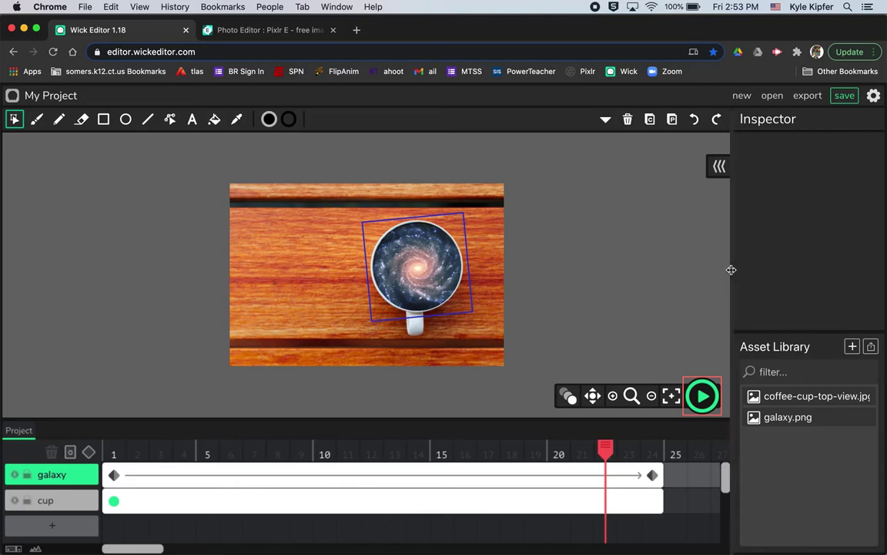
click(870, 348)
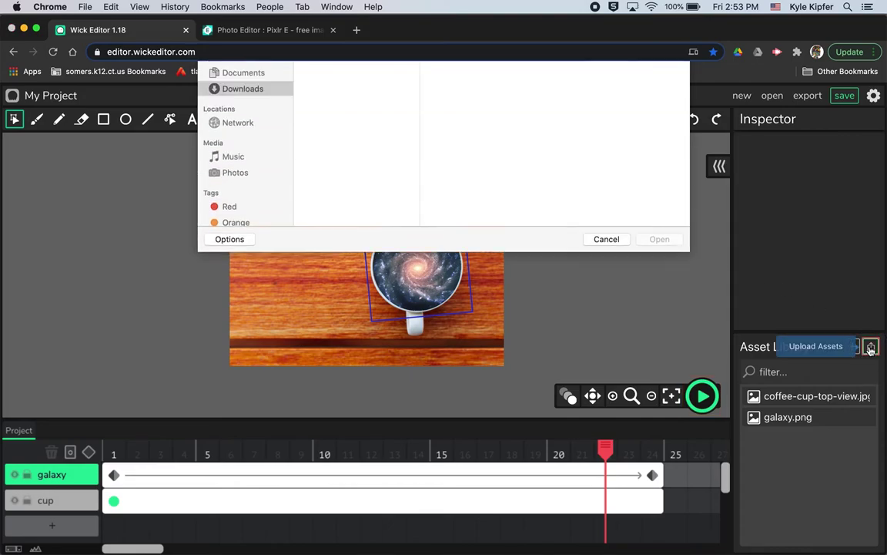
click(329, 127)
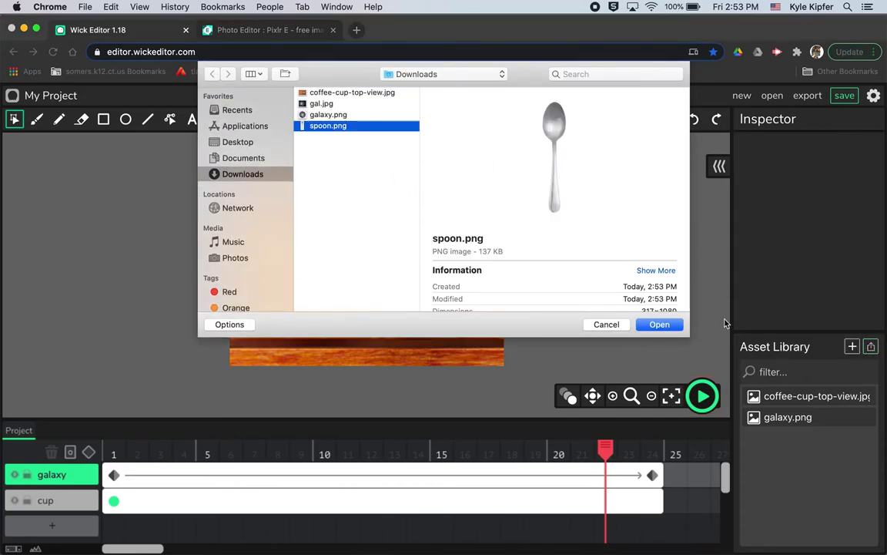
click(659, 325)
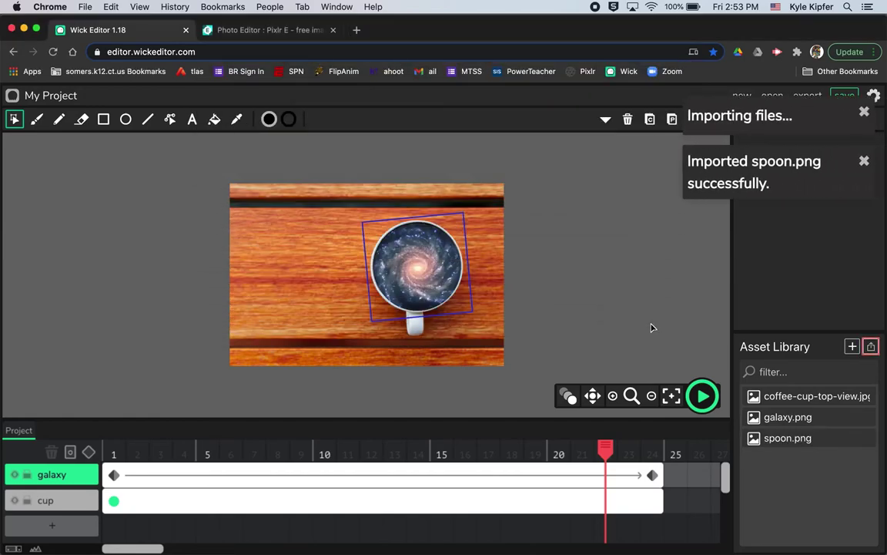
Add a new third layer named spoon to the timeline.
click(52, 528)
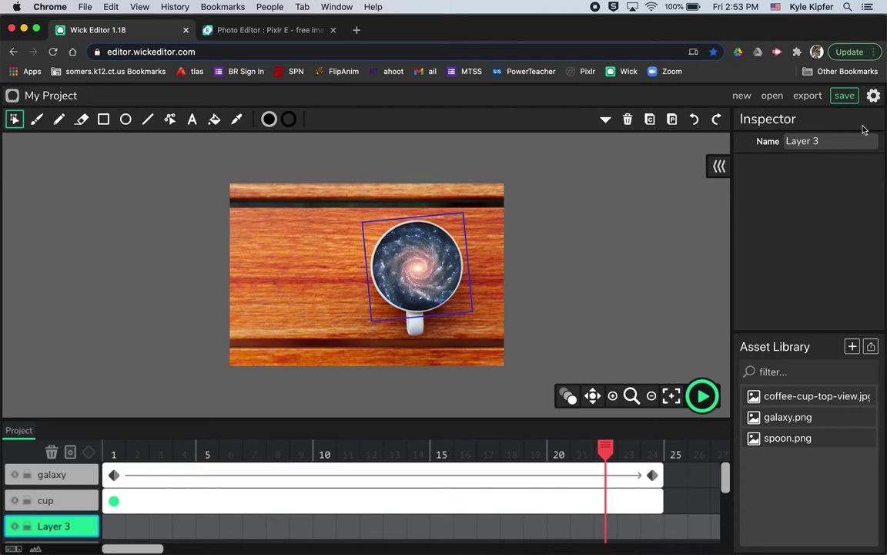
click(834, 146)
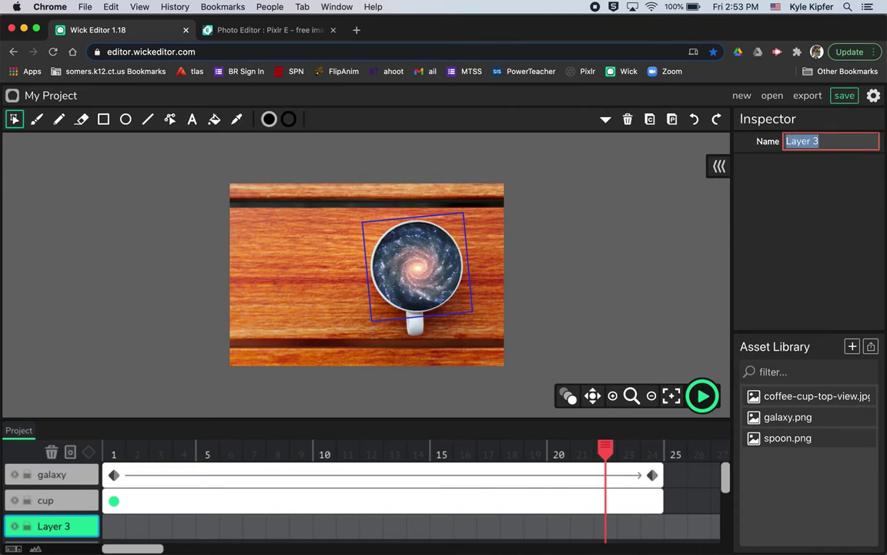
text(spoon)
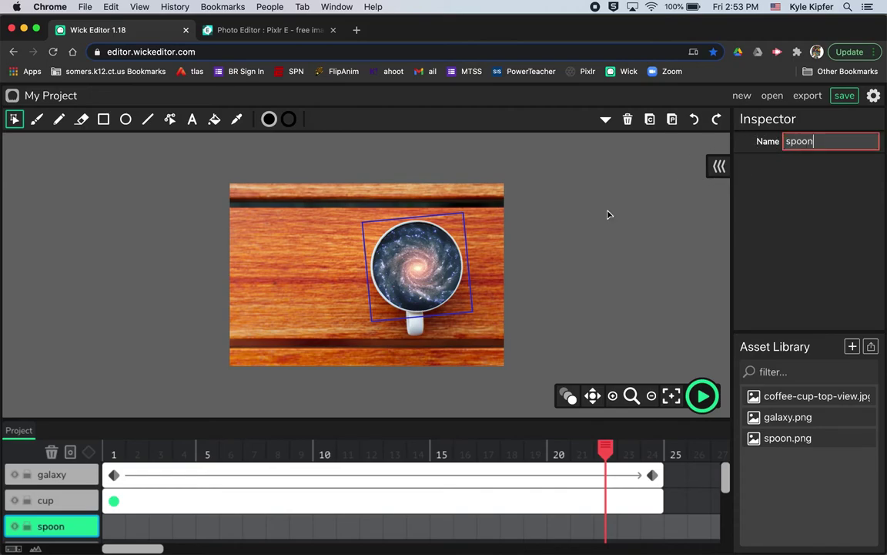
click(112, 530)
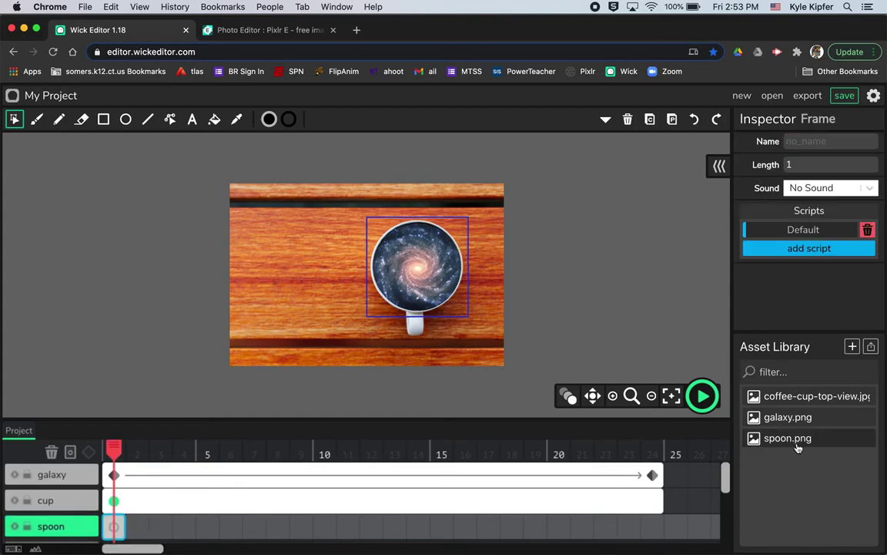
Place spoon.png on the canvas and move the spoon layer above the cup layer.
drag(798, 447, 489, 315)
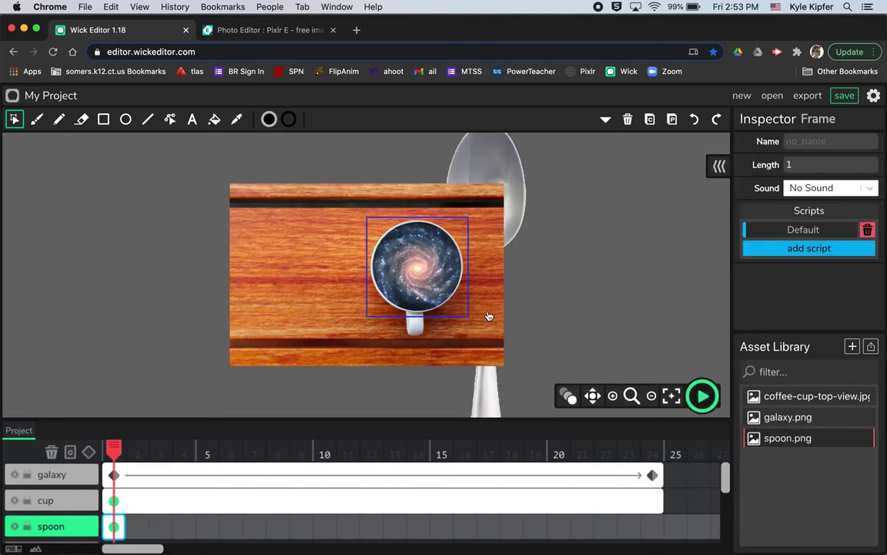
drag(493, 169, 178, 169)
drag(188, 265, 348, 253)
click(45, 531)
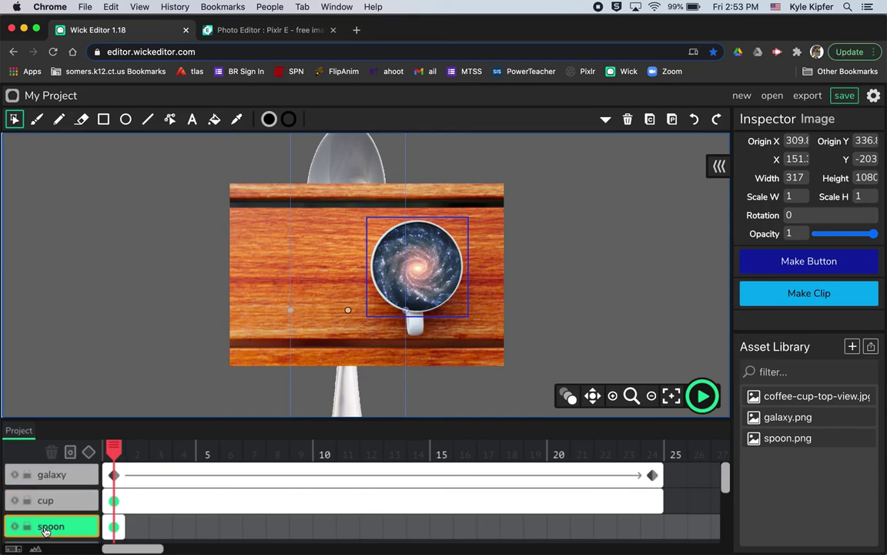
drag(44, 531, 50, 499)
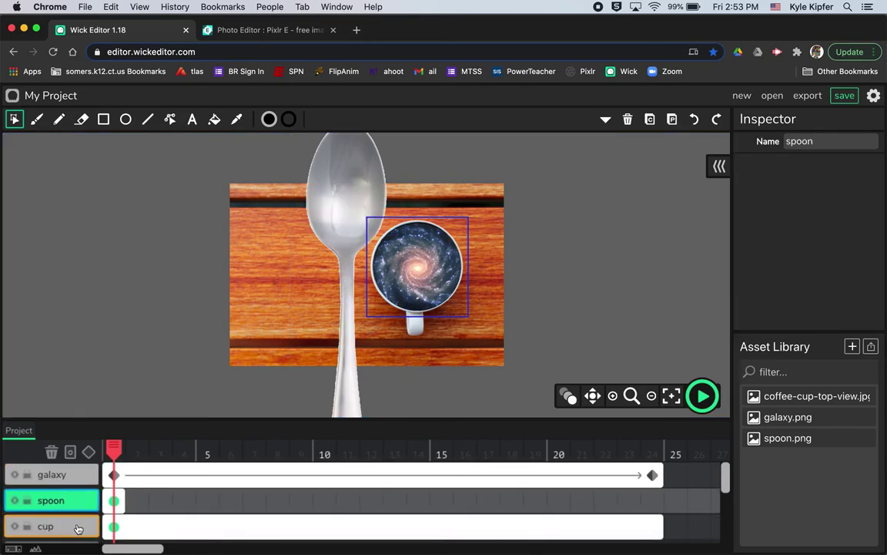
Scale the spoon to 0.25, tilt it 29.3° into the cup, and extend its frame to 24.
click(348, 189)
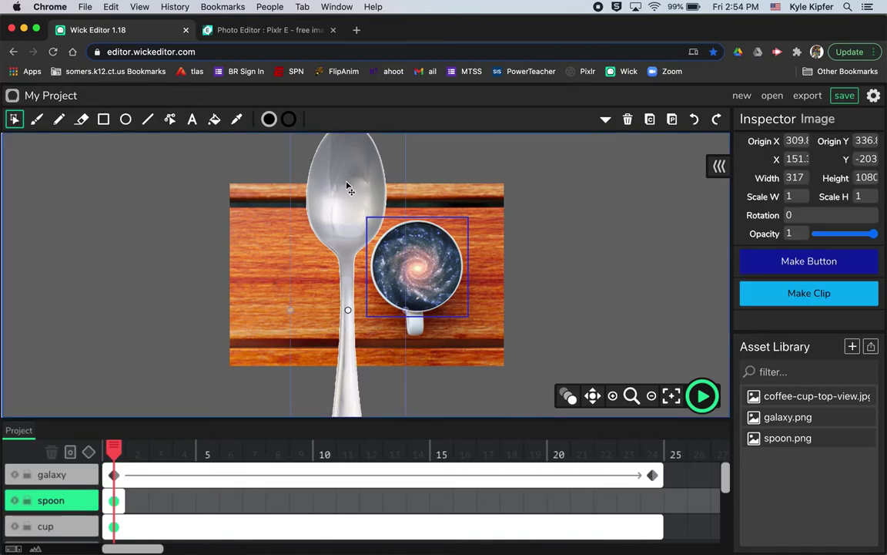
drag(327, 204, 278, 263)
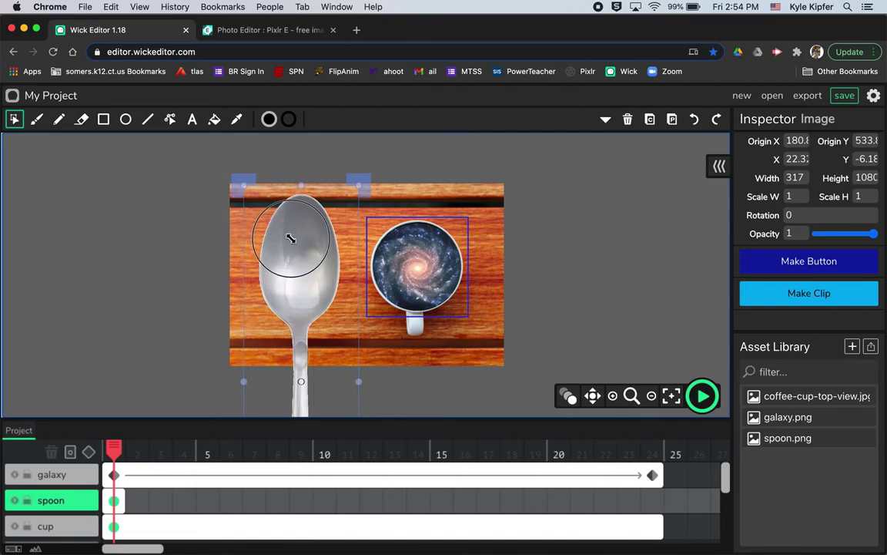
drag(292, 241, 286, 235)
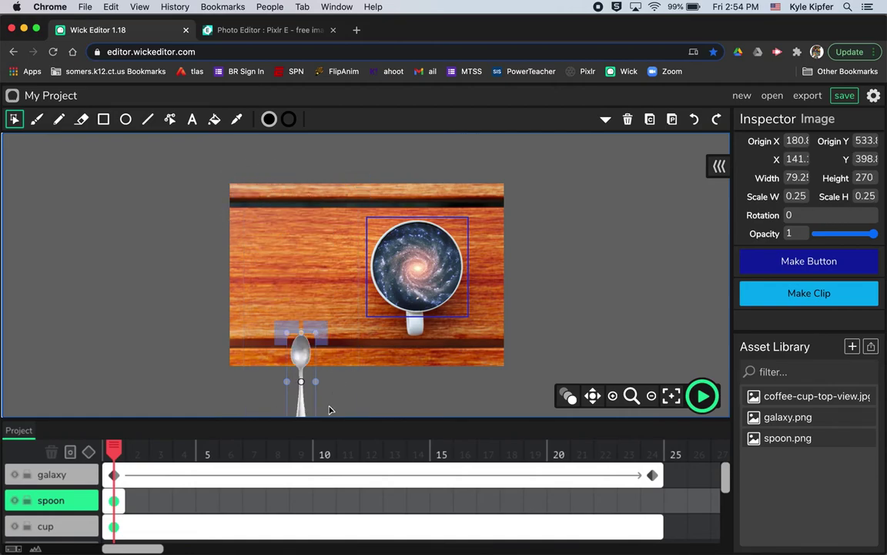
drag(302, 355, 393, 281)
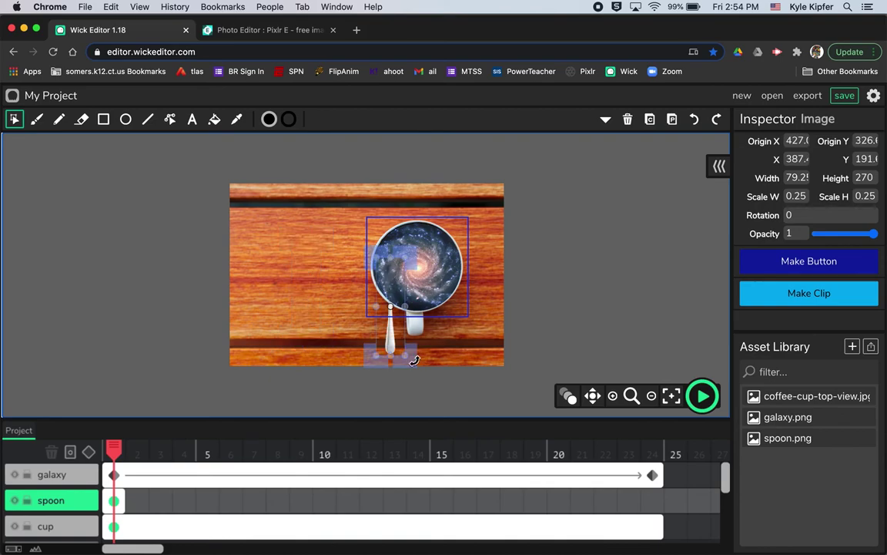
drag(415, 360, 375, 327)
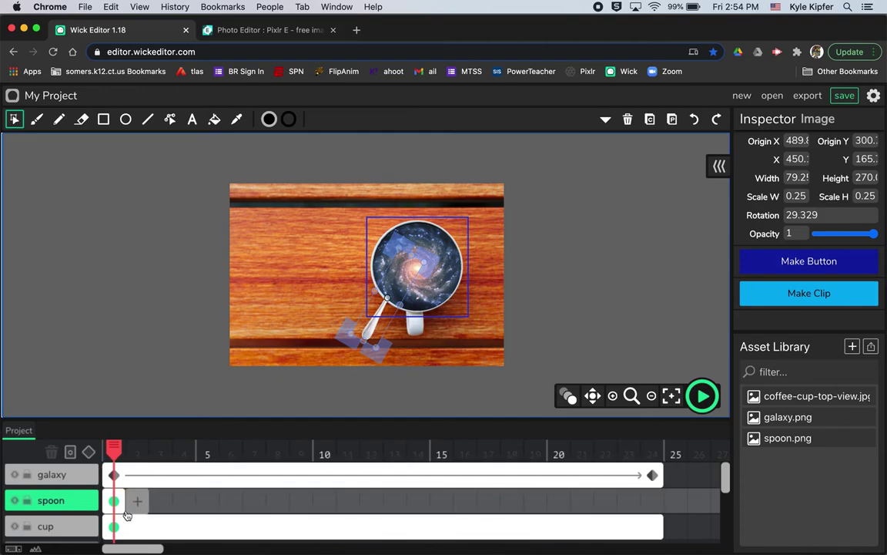
drag(120, 500, 657, 507)
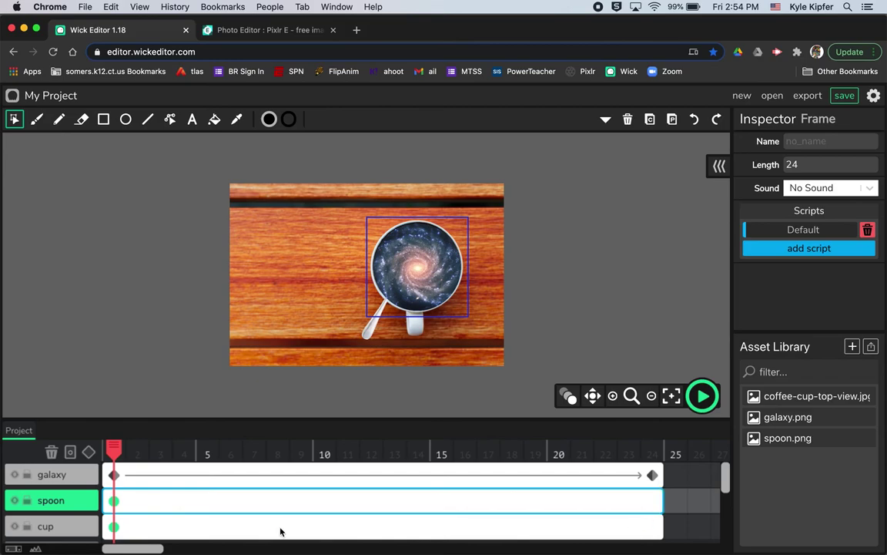
Tween the spoon from the cup to the upper left by frame 24 with 1 full rotation, then preview.
click(89, 452)
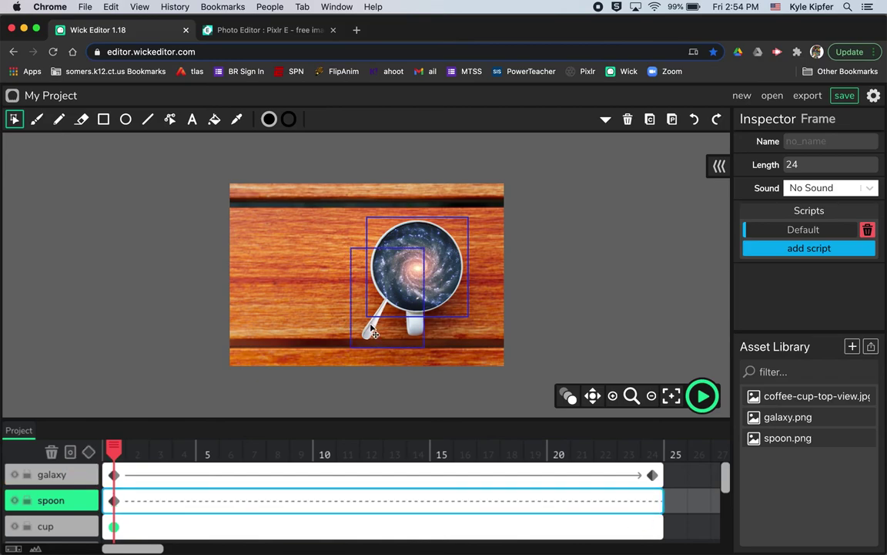
click(653, 453)
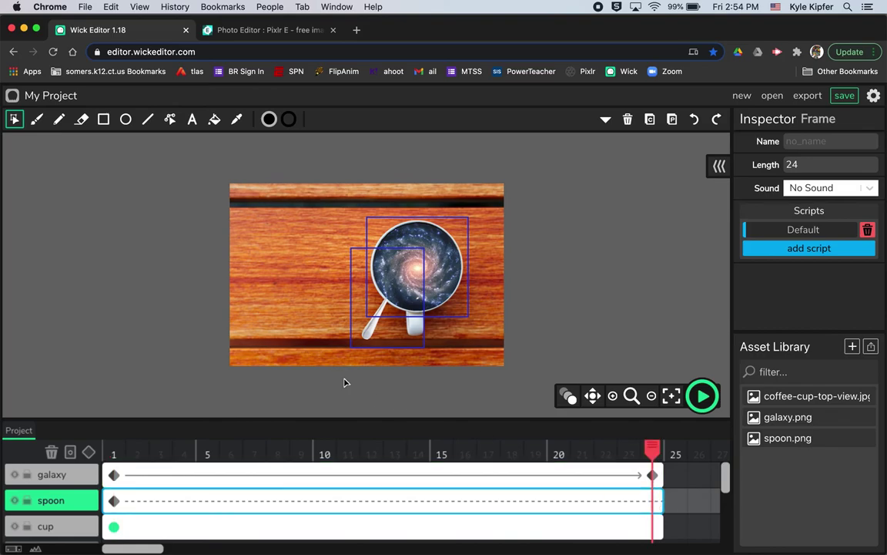
drag(369, 334, 180, 230)
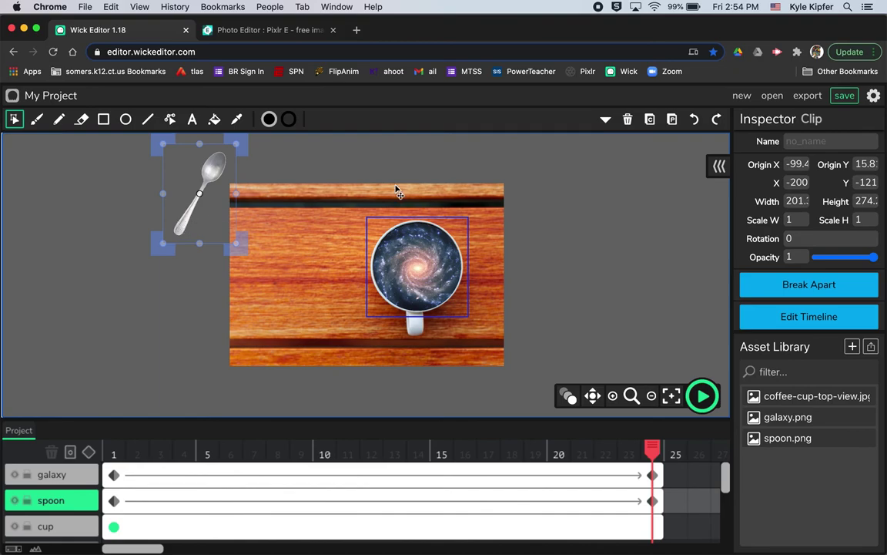
click(115, 502)
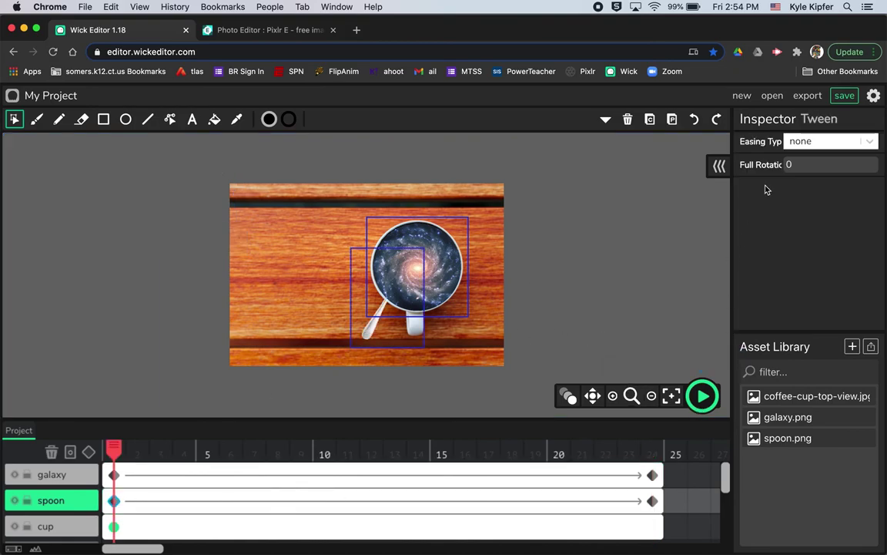
click(801, 166)
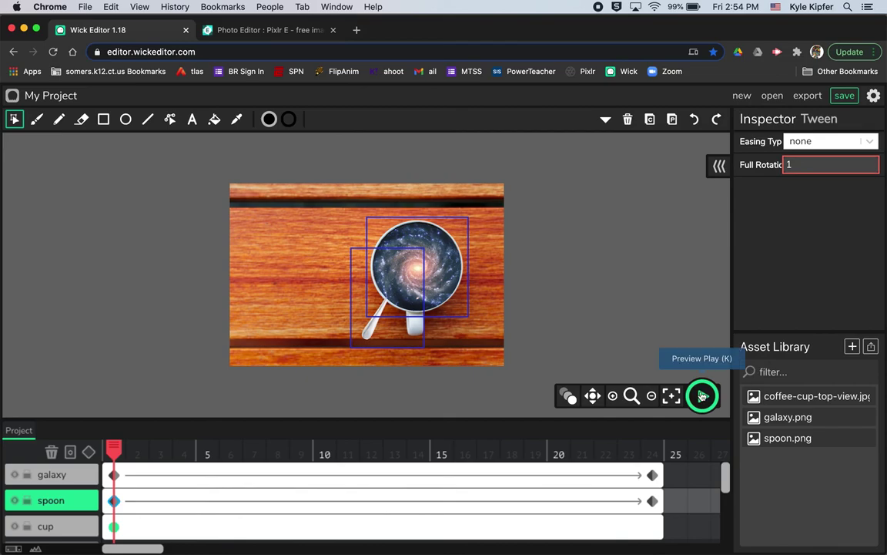
click(702, 397)
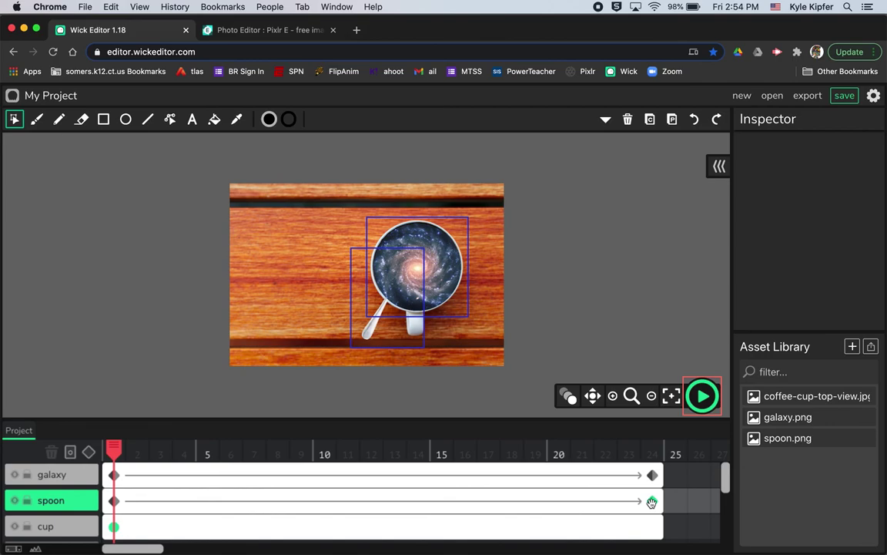
Move the spoon's end keyframe from frame 24 to frame 12, then play the faster toss from frame 1.
click(652, 502)
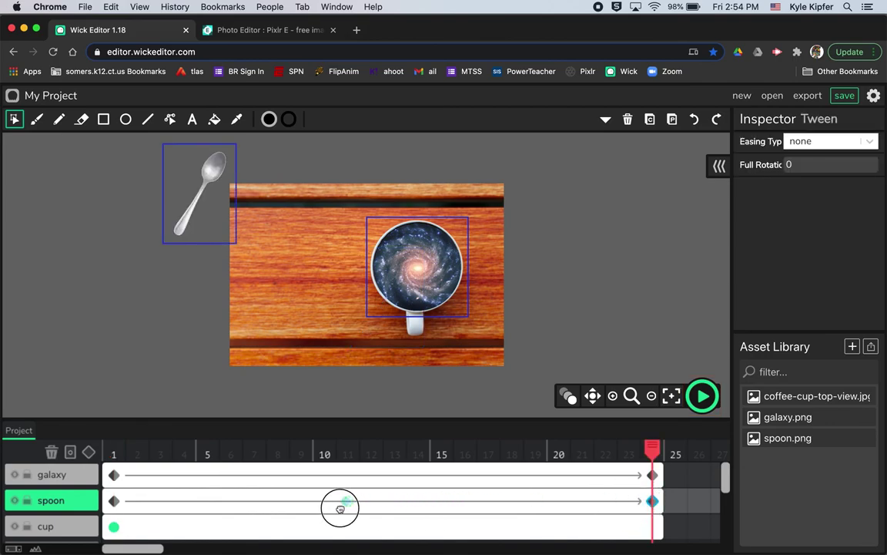
drag(360, 509, 359, 503)
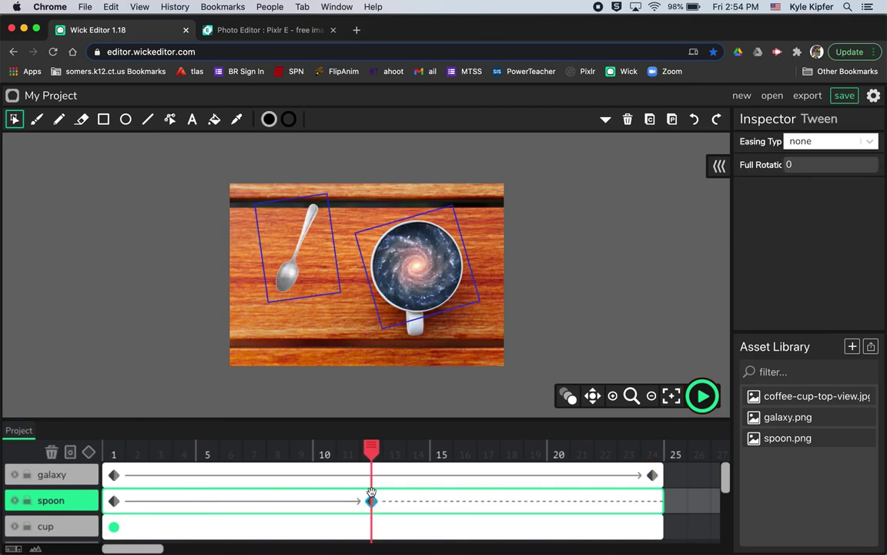
drag(372, 451, 84, 420)
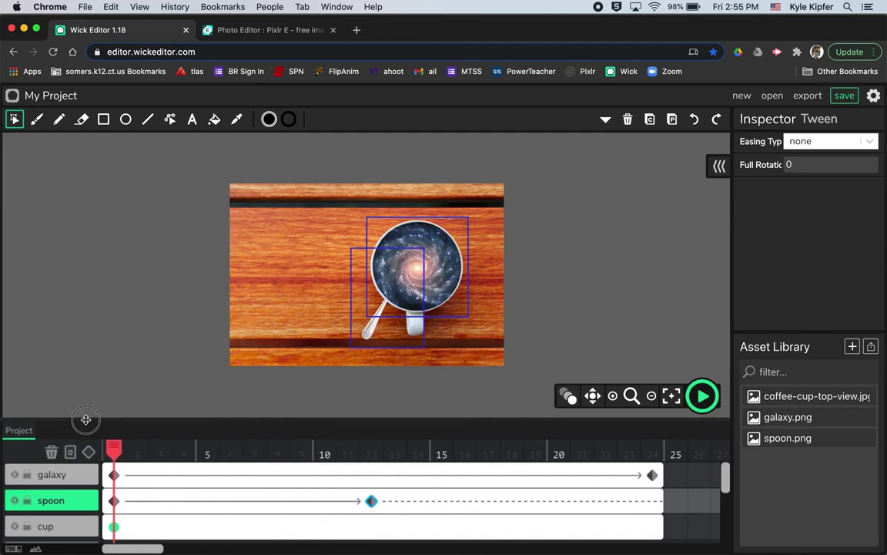
click(703, 396)
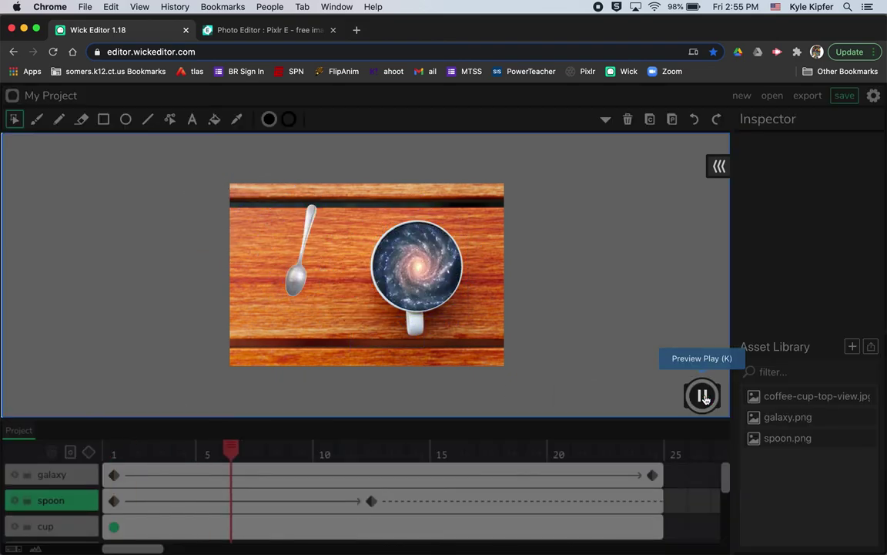